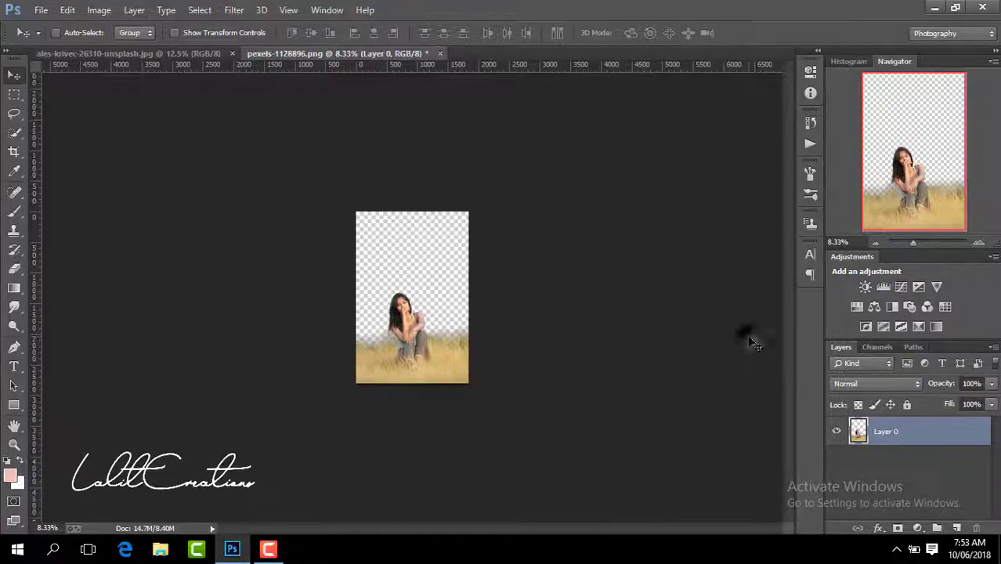
Convert the landscape background to Layer 0 and drag it into the pexels-1128896.png document
drag(751, 342, 584, 300)
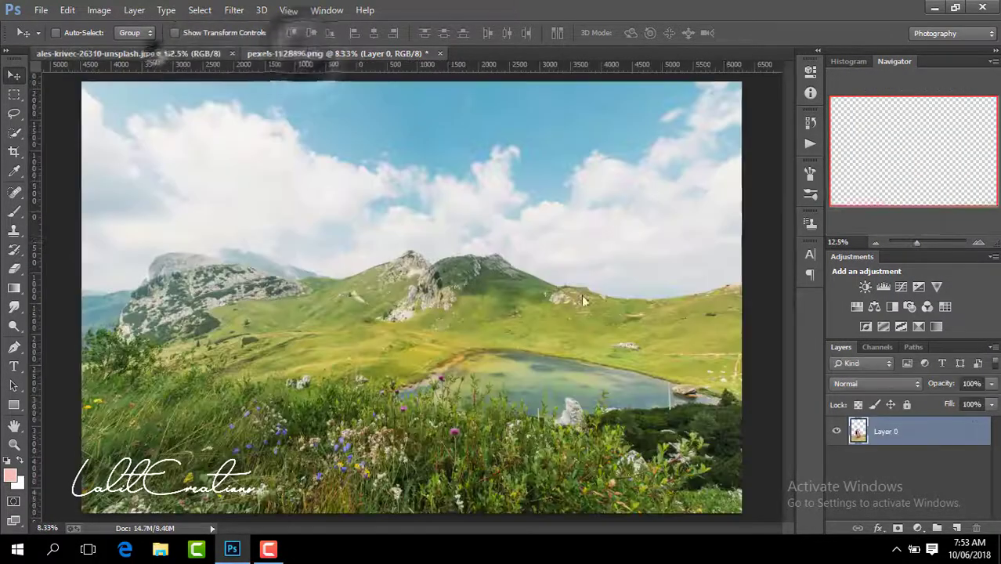
click(125, 53)
key(Return)
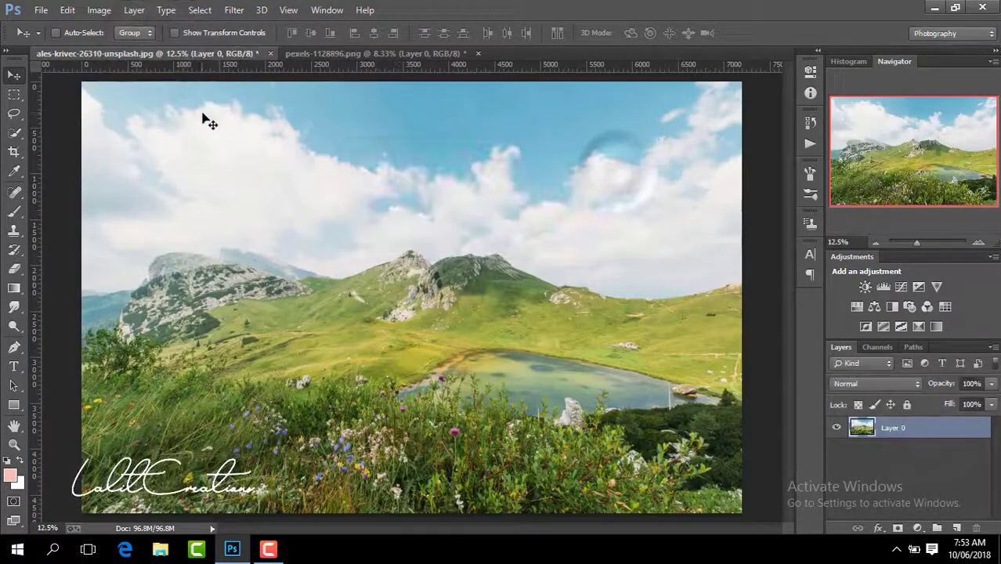
drag(207, 122, 387, 239)
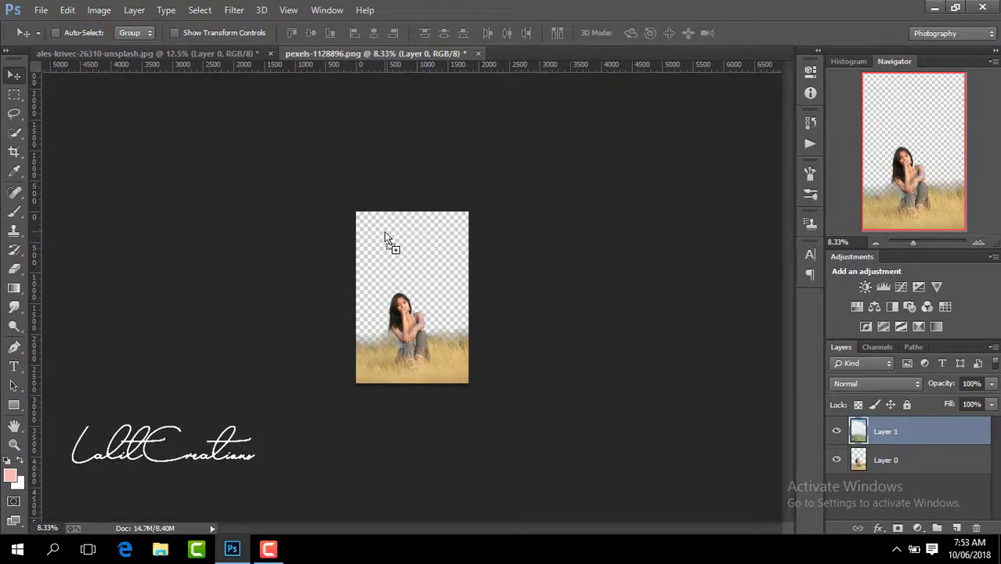
Scale the landscape to about 66% and position it over the canvas
click(209, 32)
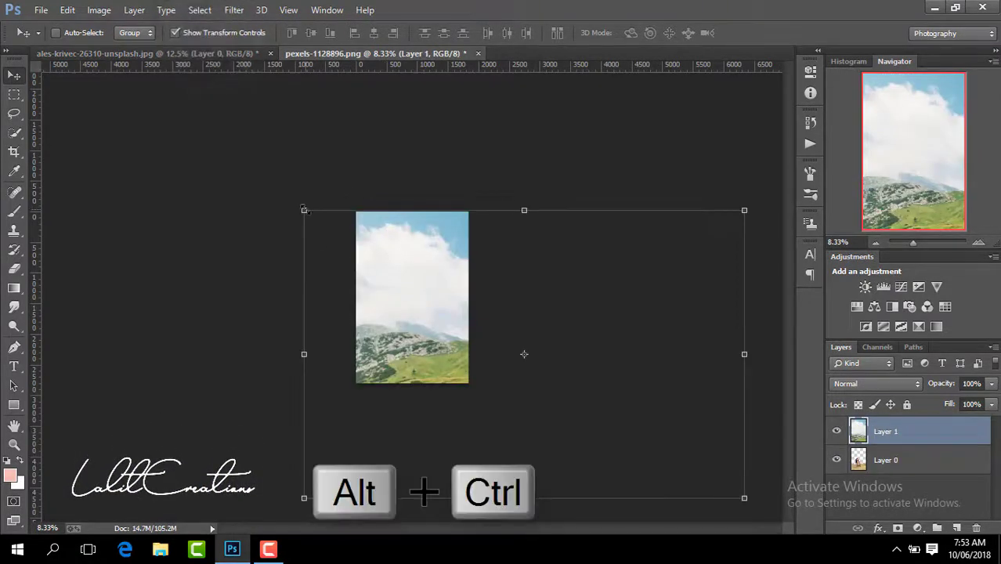
drag(304, 210, 433, 296)
drag(549, 321, 458, 289)
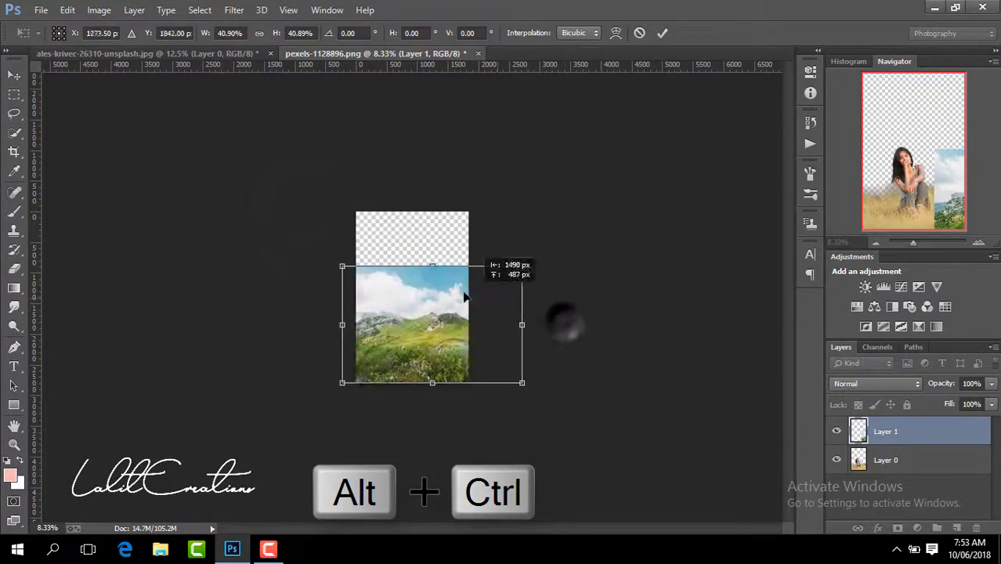
scroll(463, 292, up, 2)
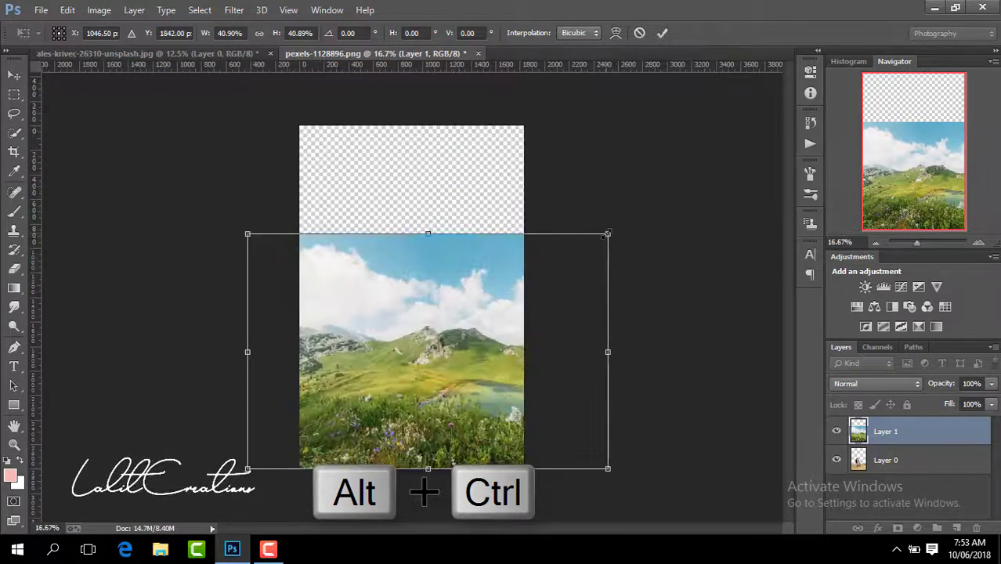
drag(607, 232, 719, 161)
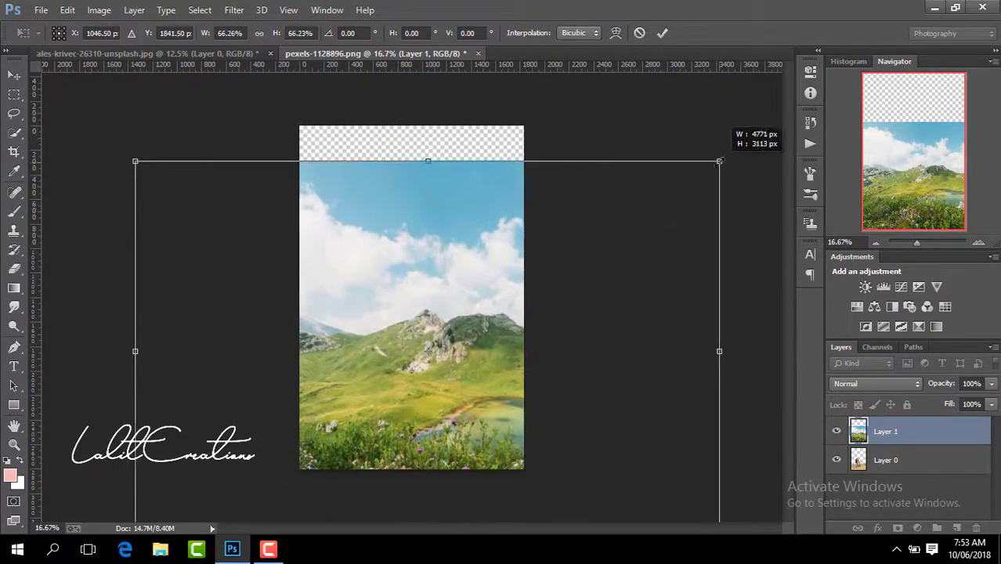
drag(607, 320, 603, 275)
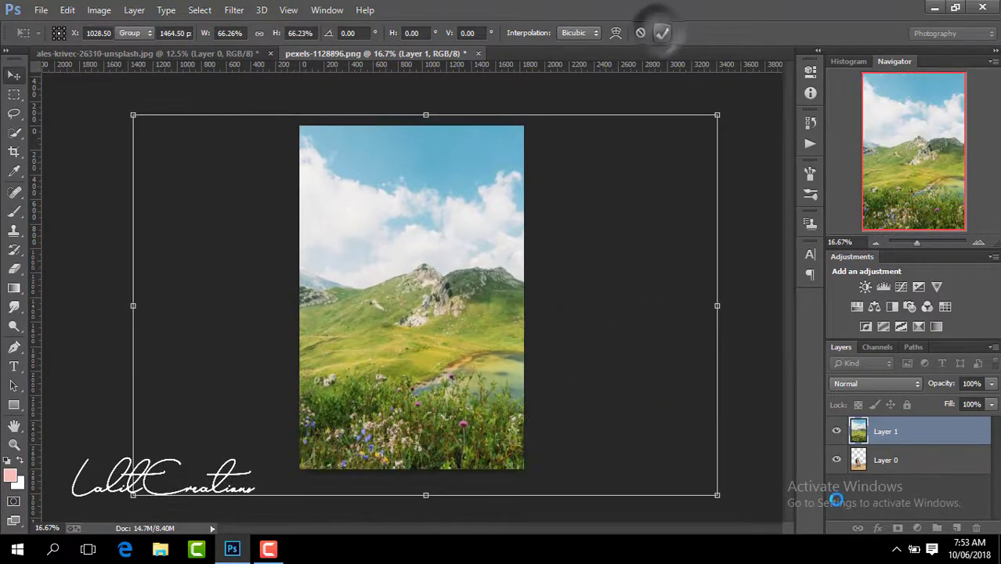
Move the landscape layer beneath the girl's Layer 0 in the Layers panel
click(905, 464)
click(898, 435)
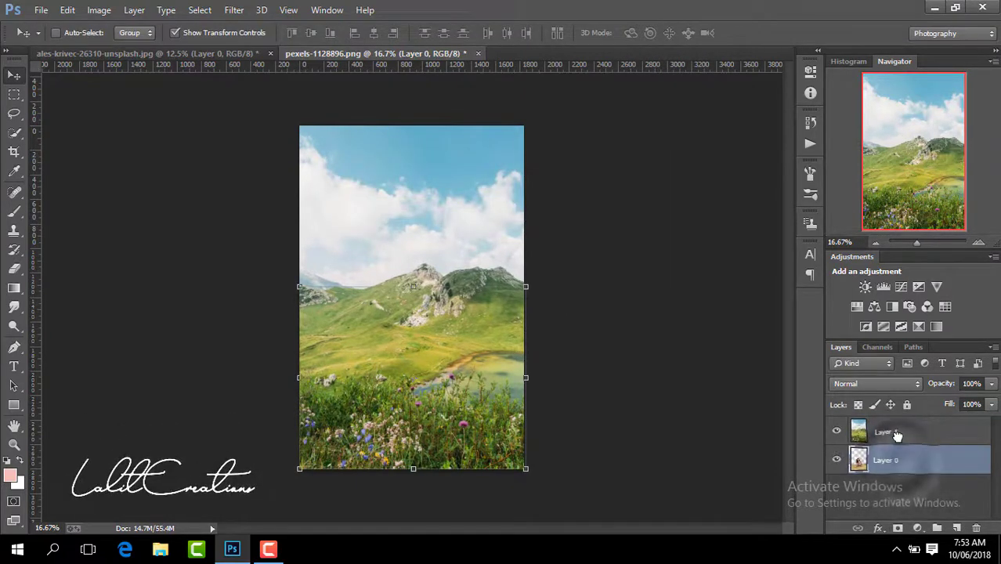
drag(894, 446, 897, 469)
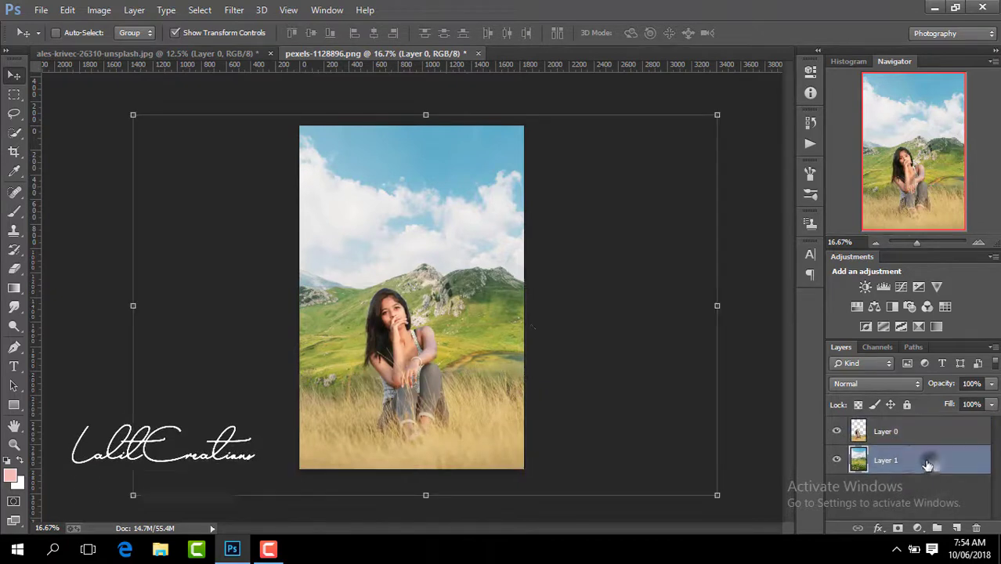
drag(523, 349, 501, 399)
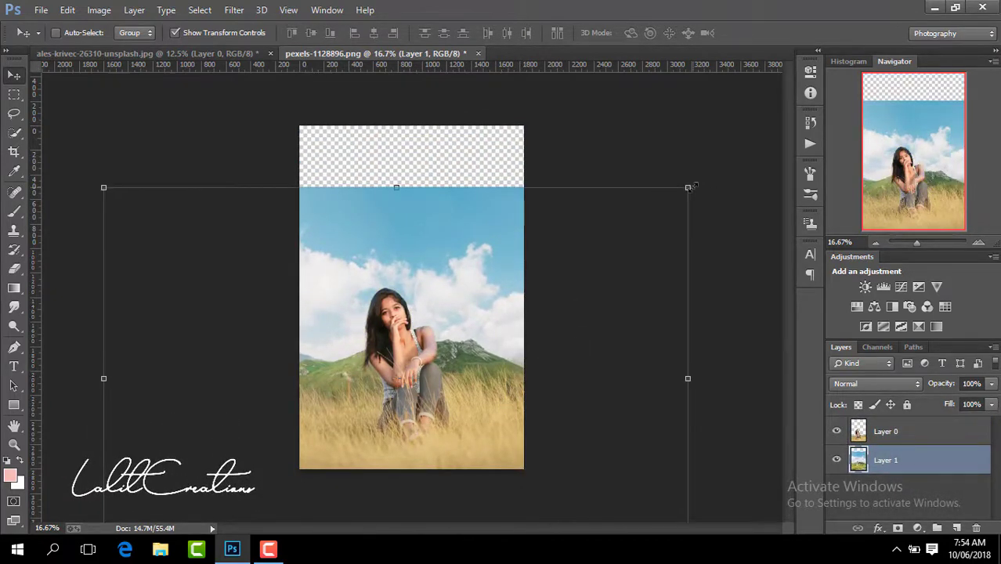
Enlarge the landscape to about 137%, nudge it slightly left, and commit the transform
drag(688, 188, 715, 169)
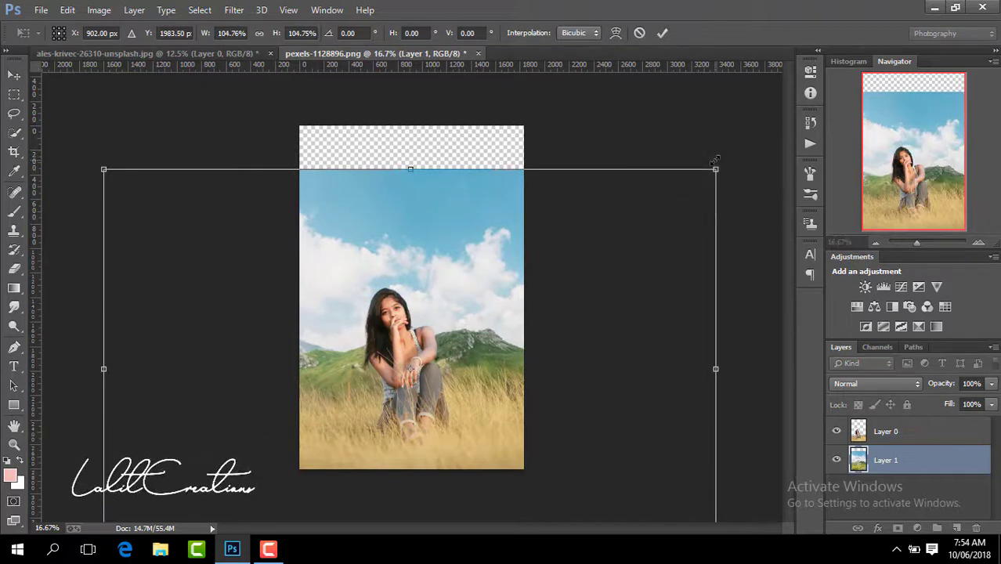
click(639, 32)
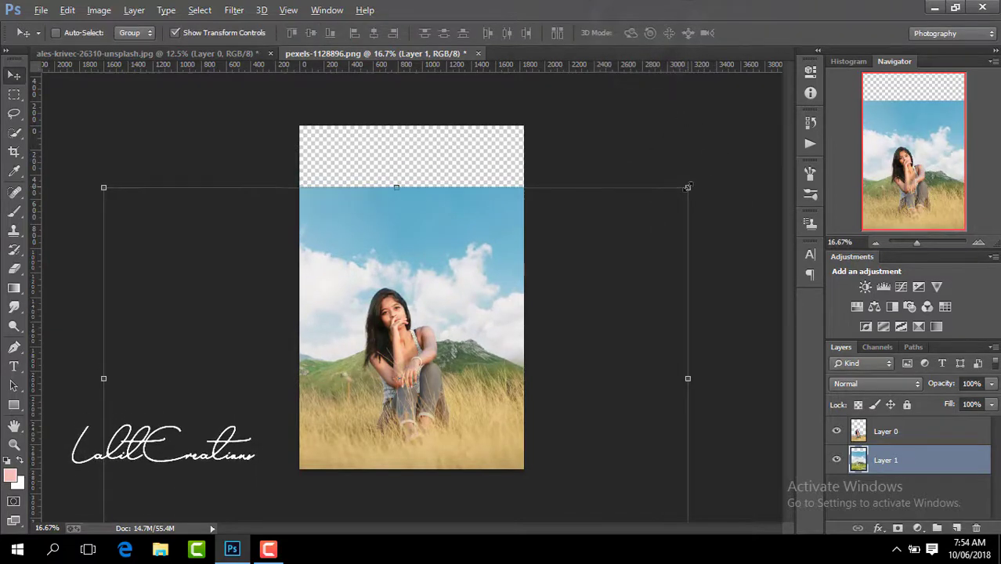
drag(687, 187, 901, 118)
drag(605, 333, 601, 329)
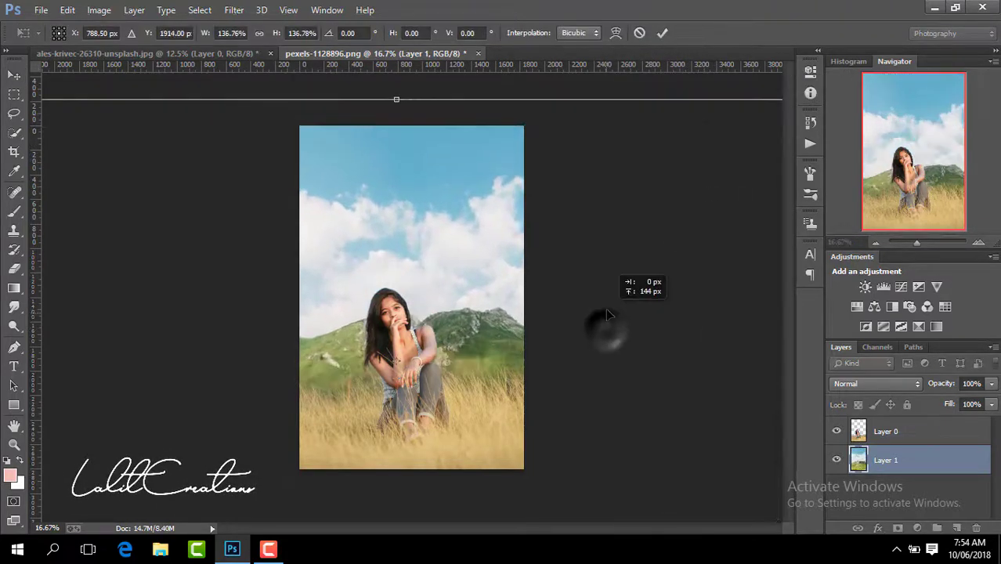
click(661, 33)
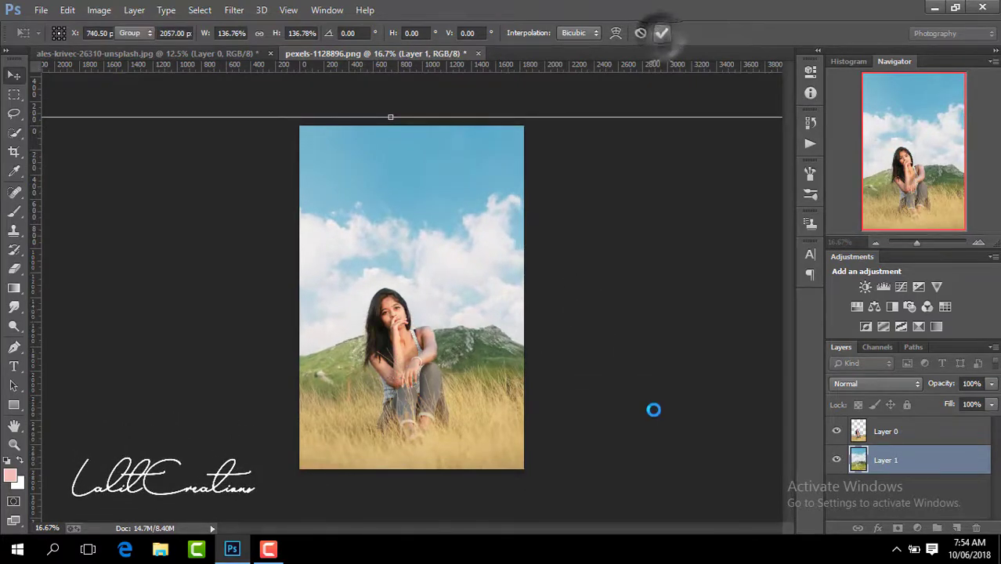
Apply a 36-pixel Gaussian Blur to the landscape layer
click(234, 10)
mouse_move(242, 186)
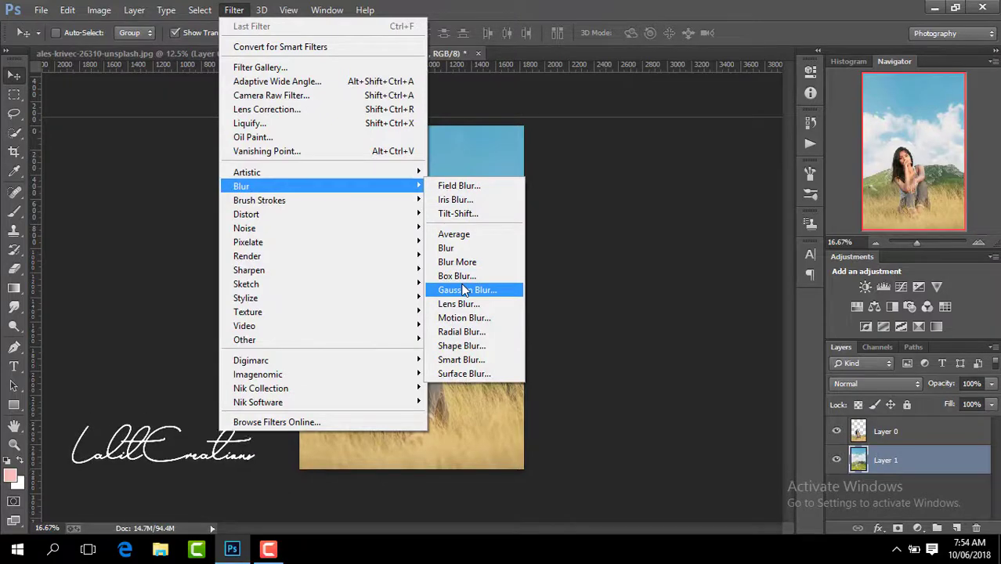
click(479, 292)
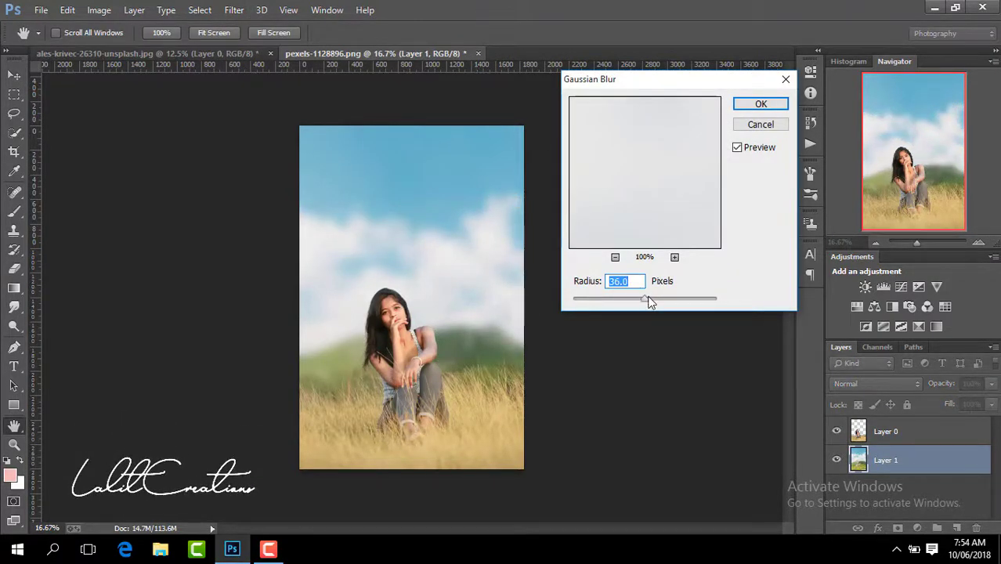
click(761, 105)
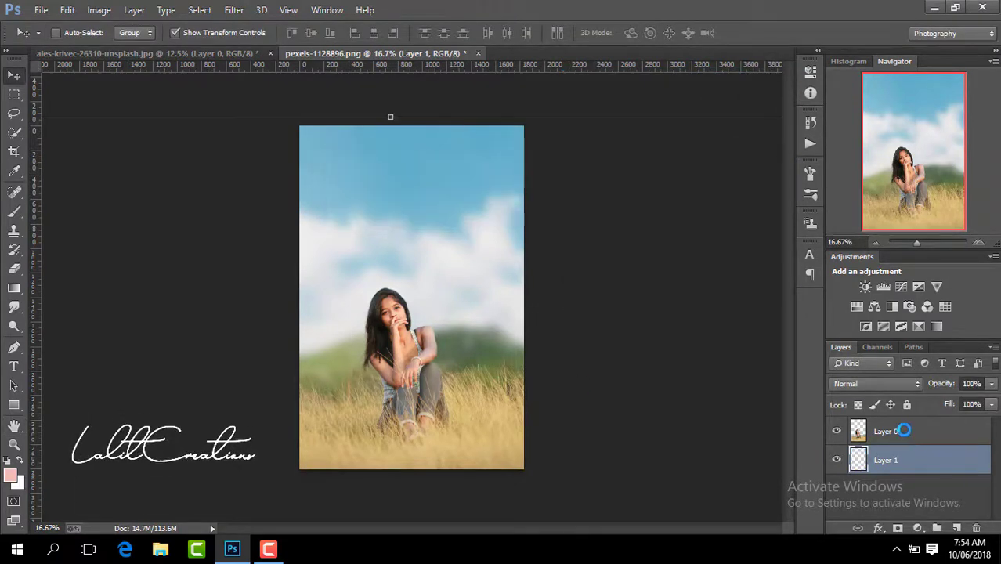
Duplicate the blurred layer as Layer 1 copy and open the Camera Raw Filter
key(ctrl+j)
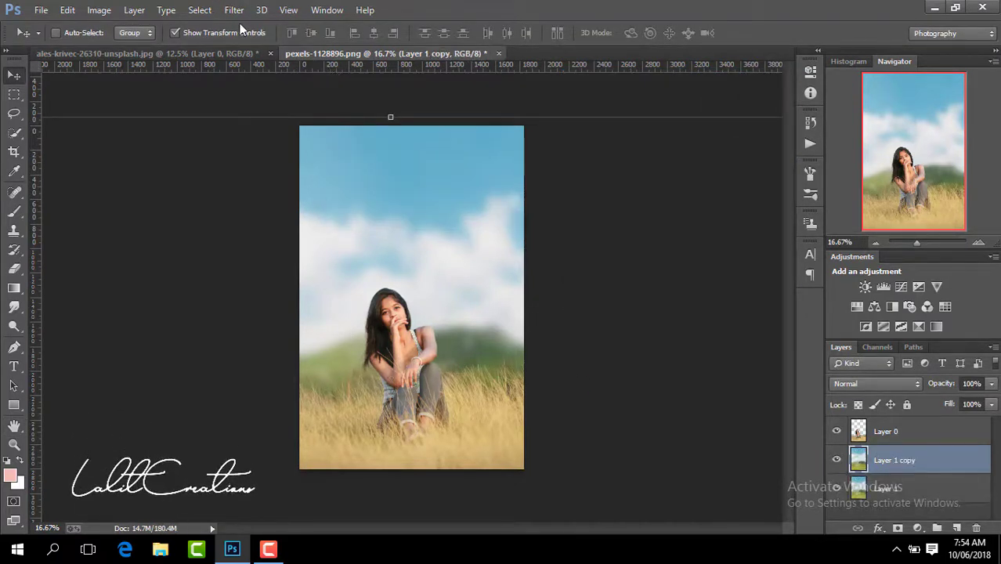
click(234, 11)
click(285, 94)
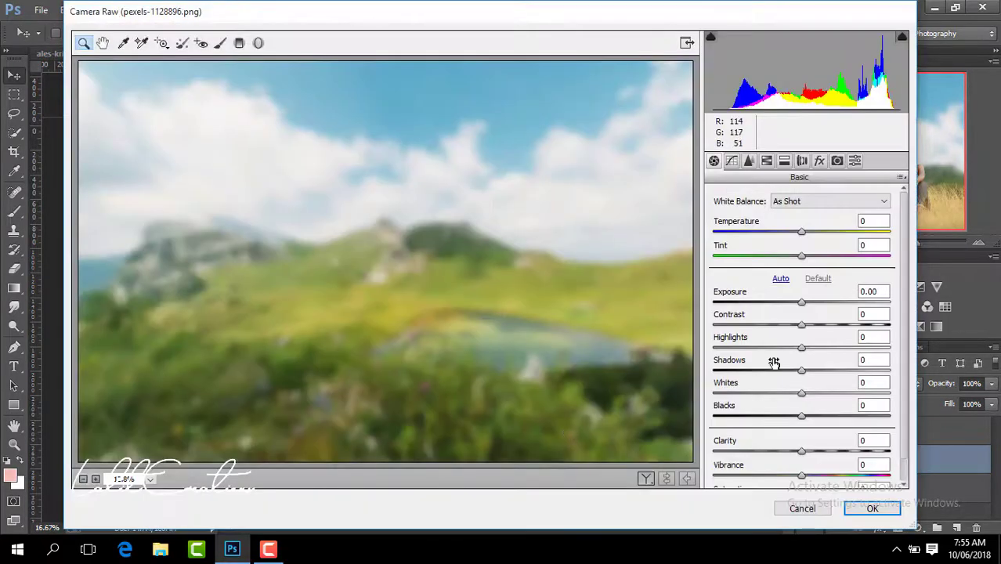
Set Contrast +33, Highlights -28, Temperature -16, Shadows +13, Blacks -27, and raise Vibrance
drag(802, 326, 832, 327)
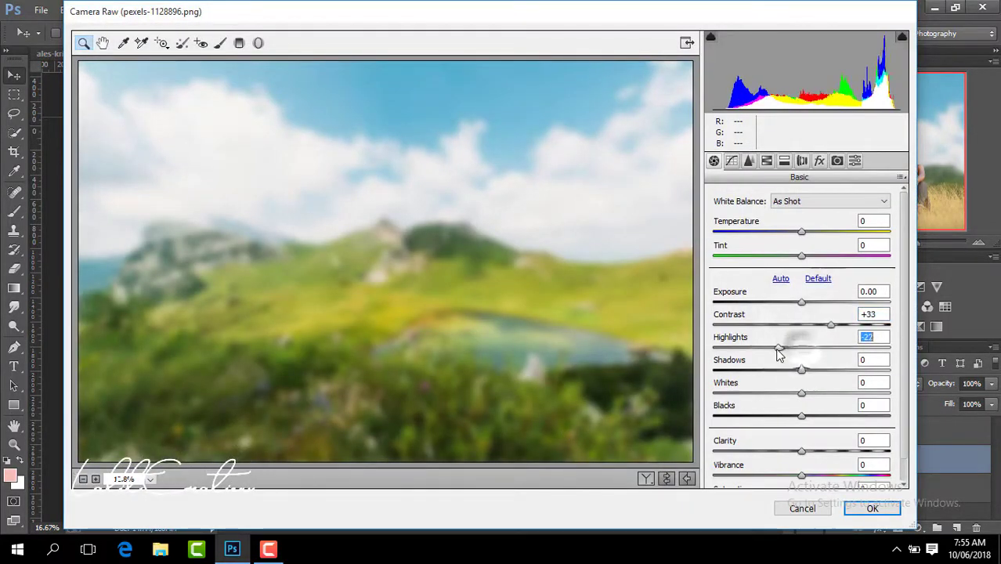
drag(779, 356, 775, 350)
drag(804, 237, 788, 235)
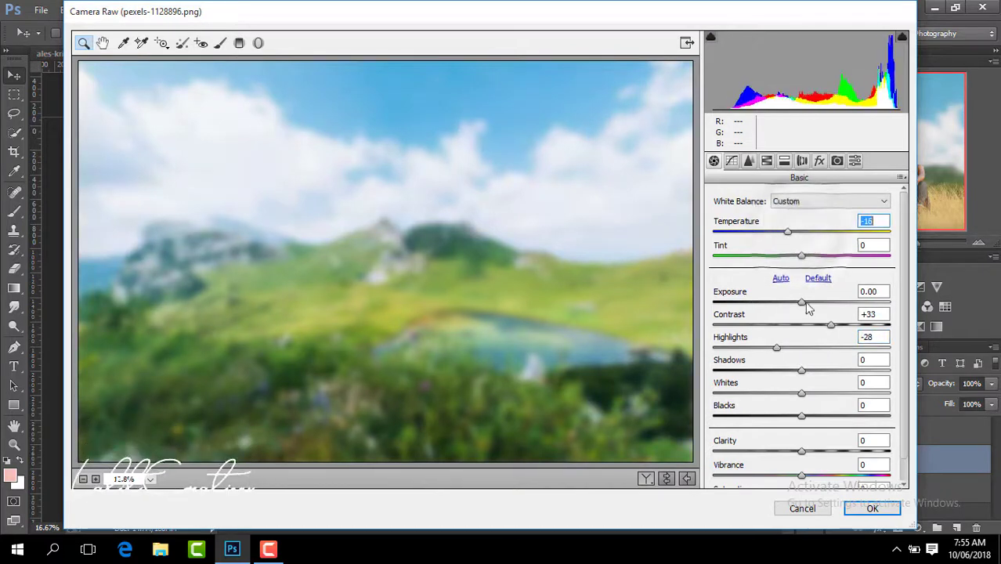
drag(802, 371, 815, 373)
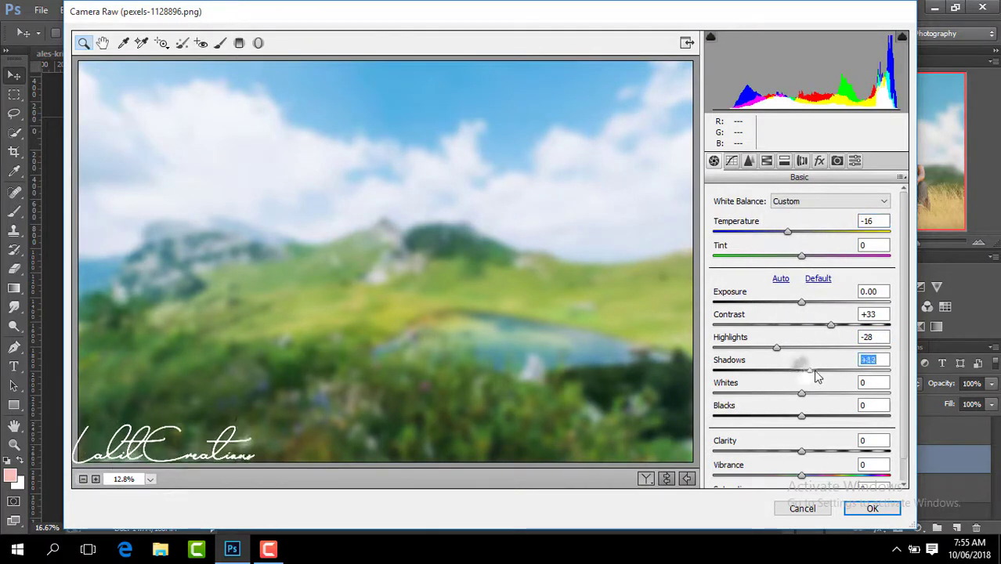
drag(802, 415, 778, 415)
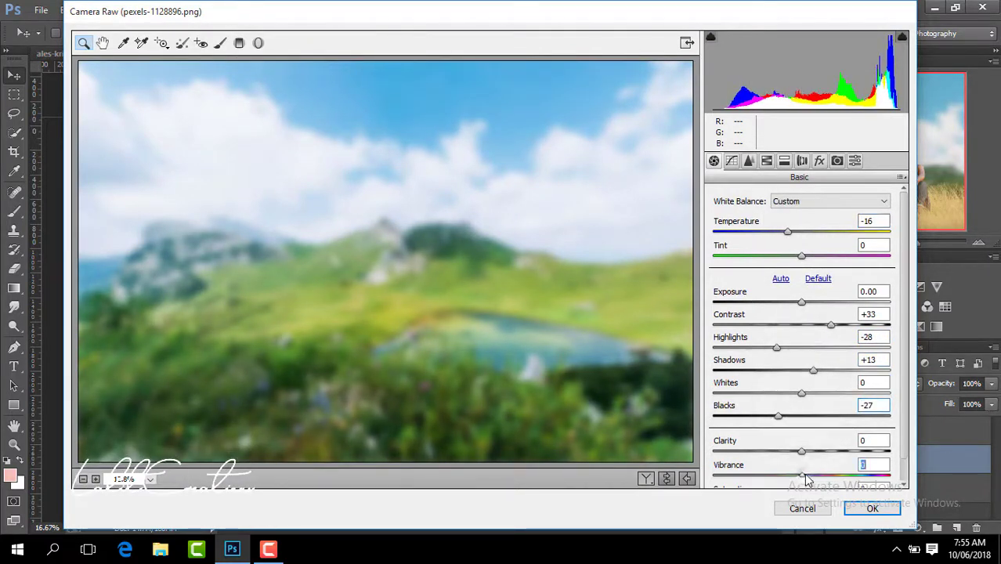
drag(803, 476, 822, 475)
Boost Greens saturation to +100 and Blues to +70, and shift the Blues hue to -15
click(749, 161)
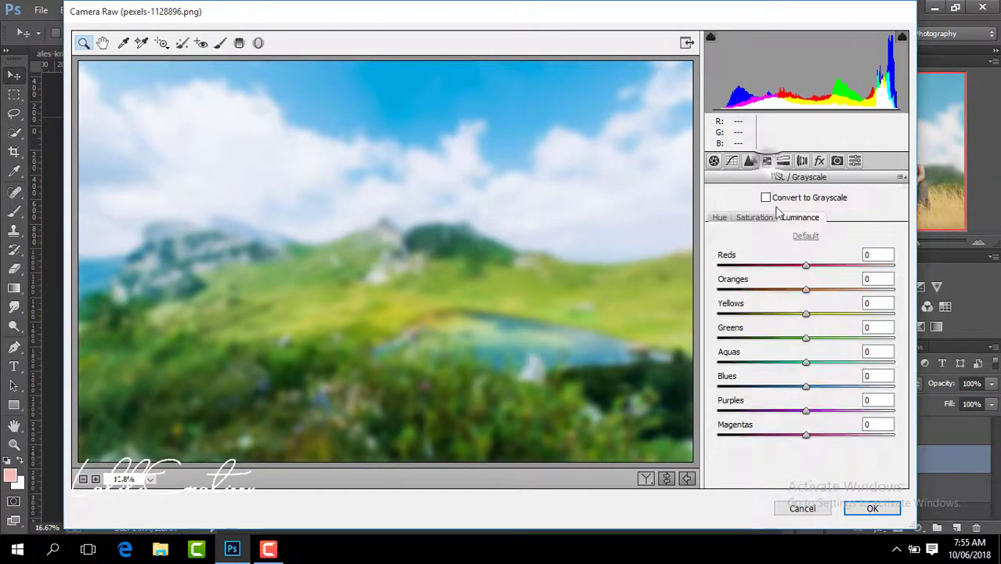
mouse_move(807, 339)
mouse_down()
mouse_move(884, 337)
mouse_move(875, 314)
mouse_up()
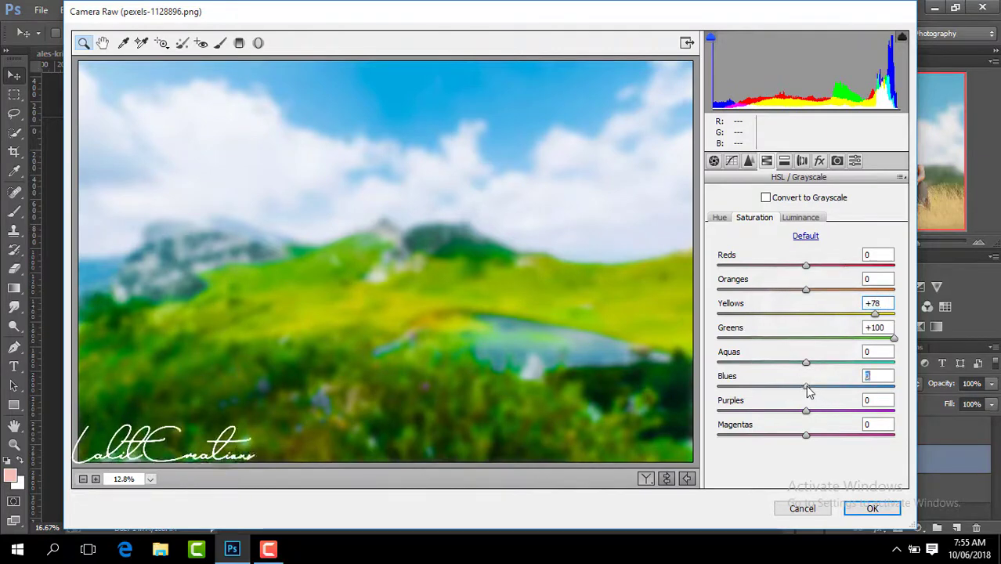
drag(809, 389, 867, 388)
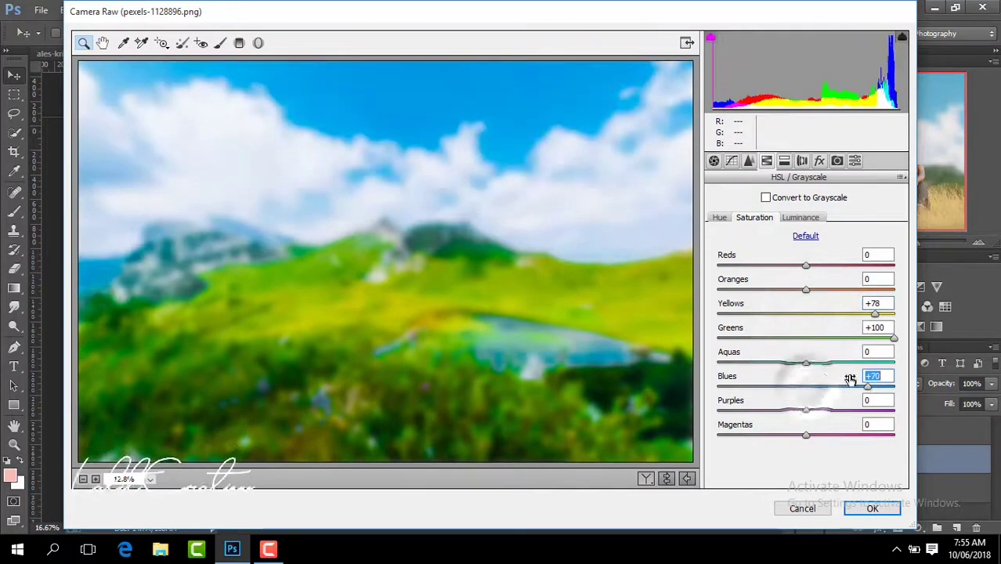
click(719, 217)
drag(808, 389, 797, 388)
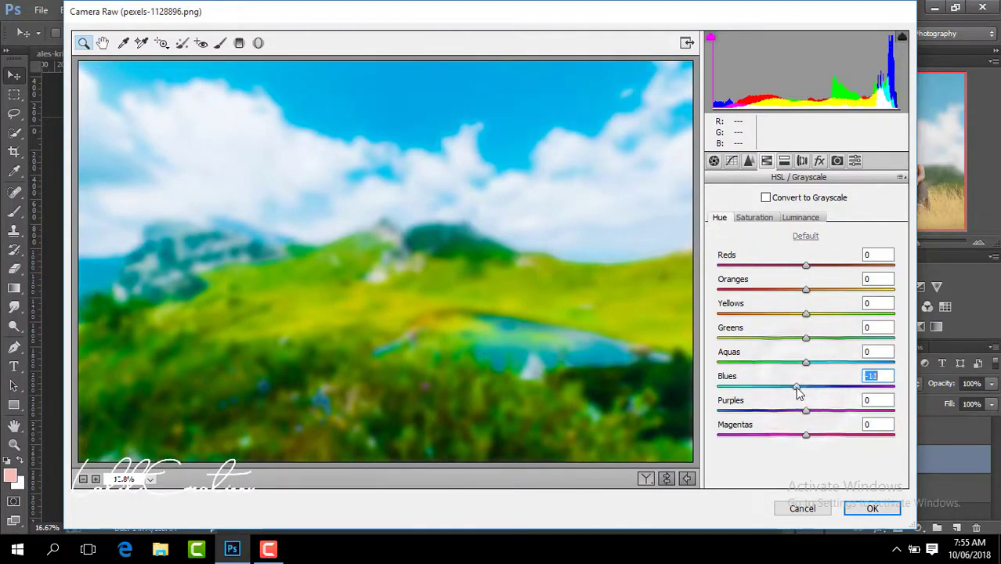
Set the sharpening amount to 46 and apply the Camera Raw grade
click(748, 160)
drag(714, 220, 769, 220)
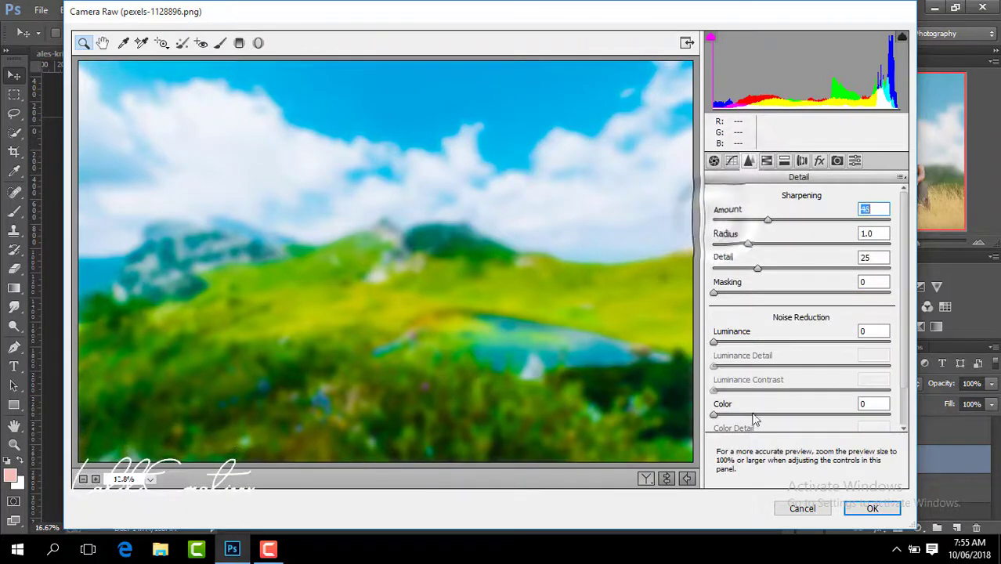
click(714, 343)
click(871, 509)
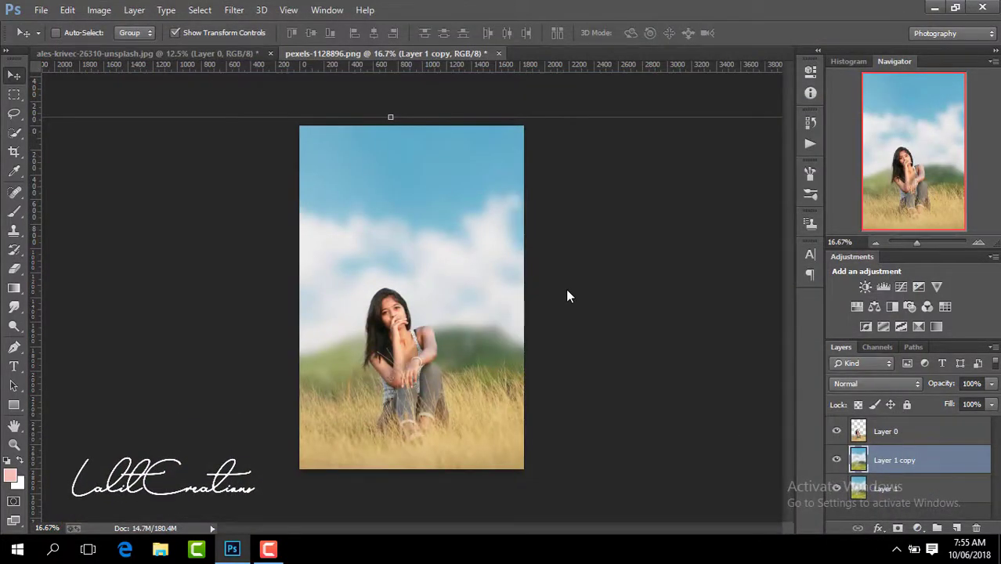
Duplicate the girl's Layer 0 and open the Camera Raw Filter on the copy
click(268, 549)
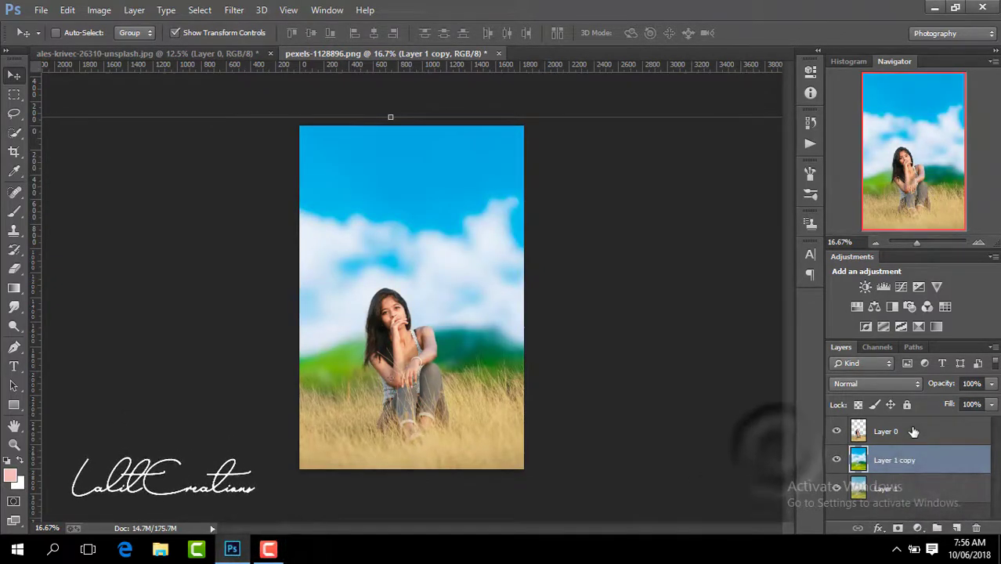
click(914, 432)
key(ctrl+j)
click(234, 10)
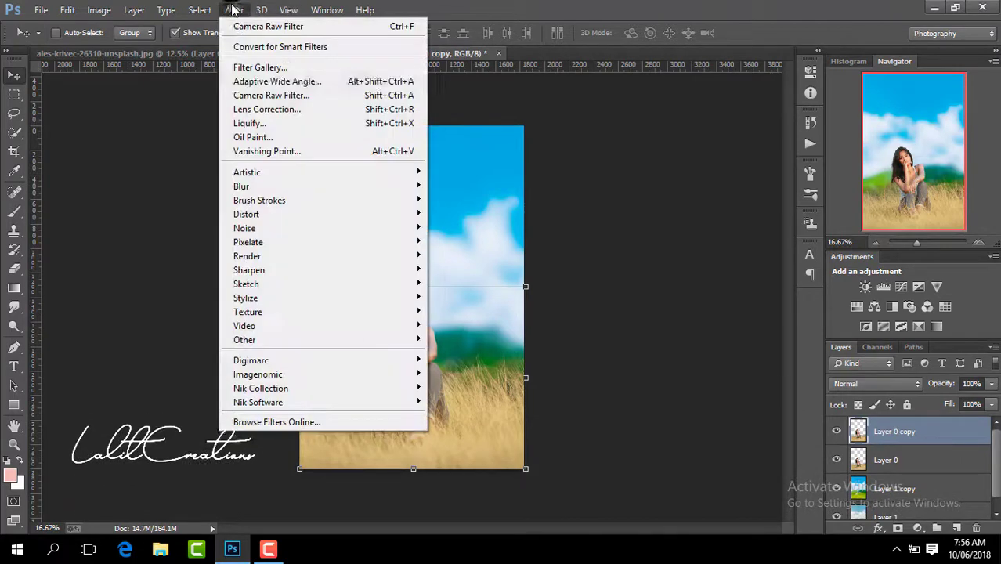
click(289, 94)
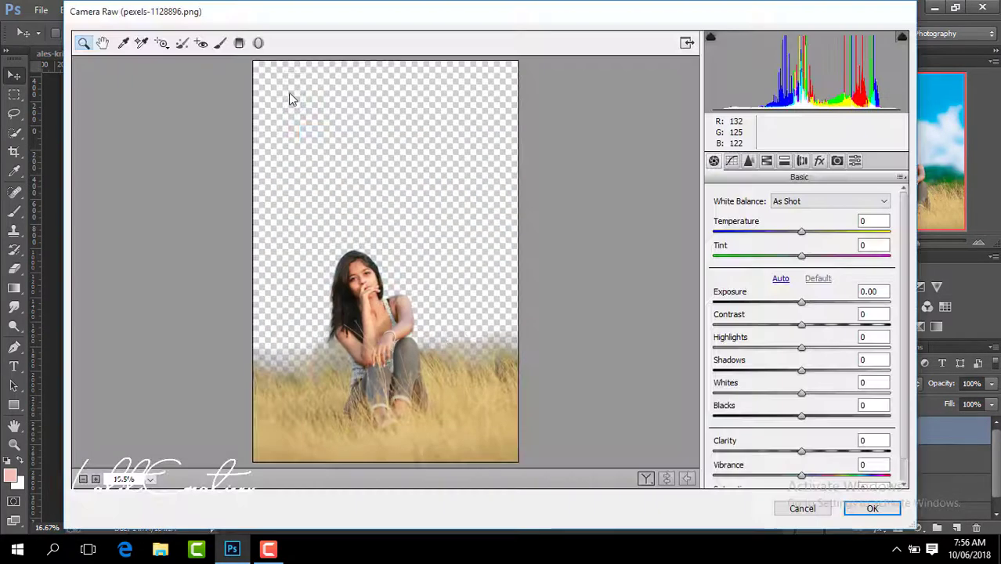
Set Highlights -18, Blacks -20, Shadows +6, and raise Clarity and Vibrance
drag(798, 352, 818, 326)
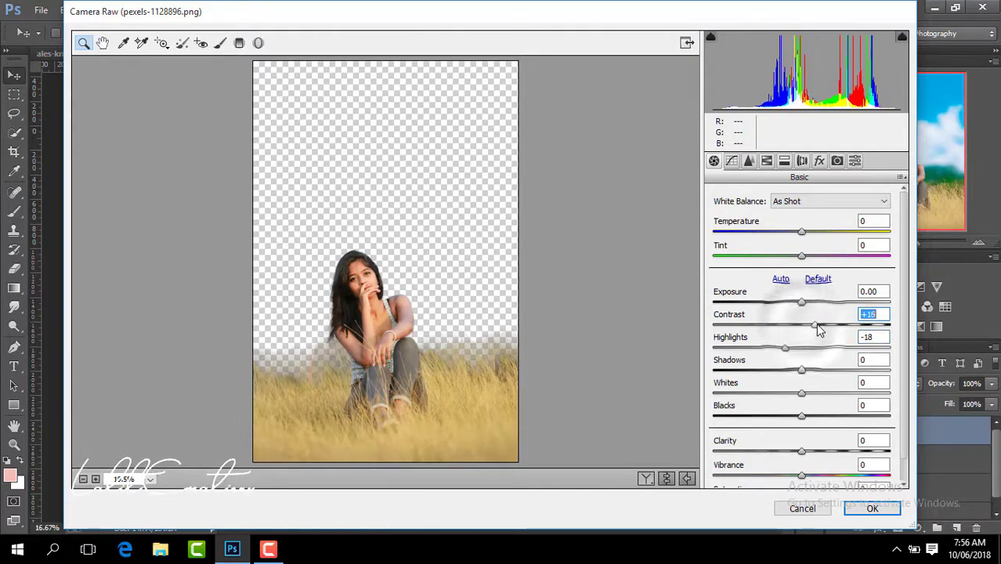
drag(799, 419, 785, 419)
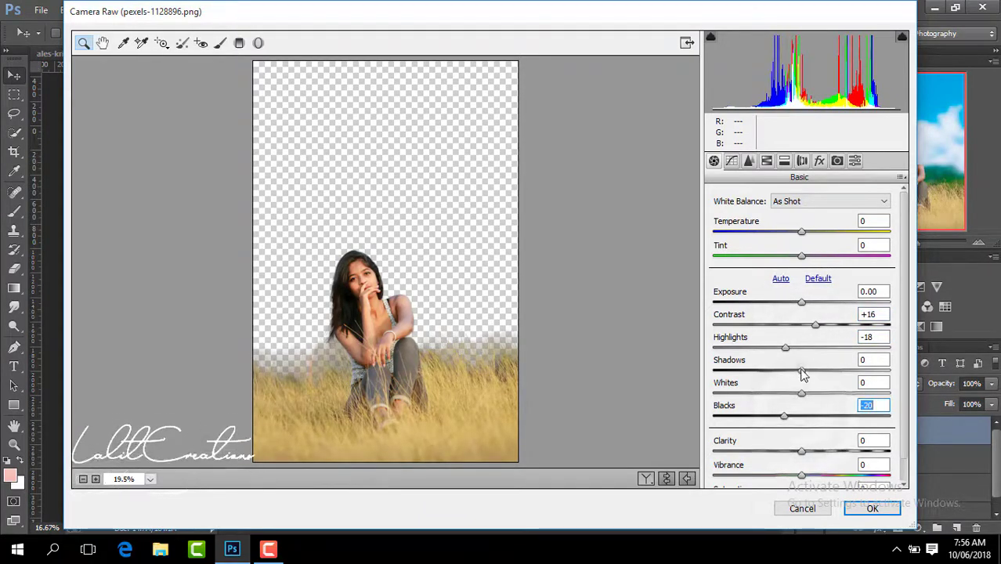
drag(802, 370, 808, 370)
mouse_move(801, 452)
mouse_down()
mouse_move(816, 452)
mouse_move(822, 479)
mouse_up()
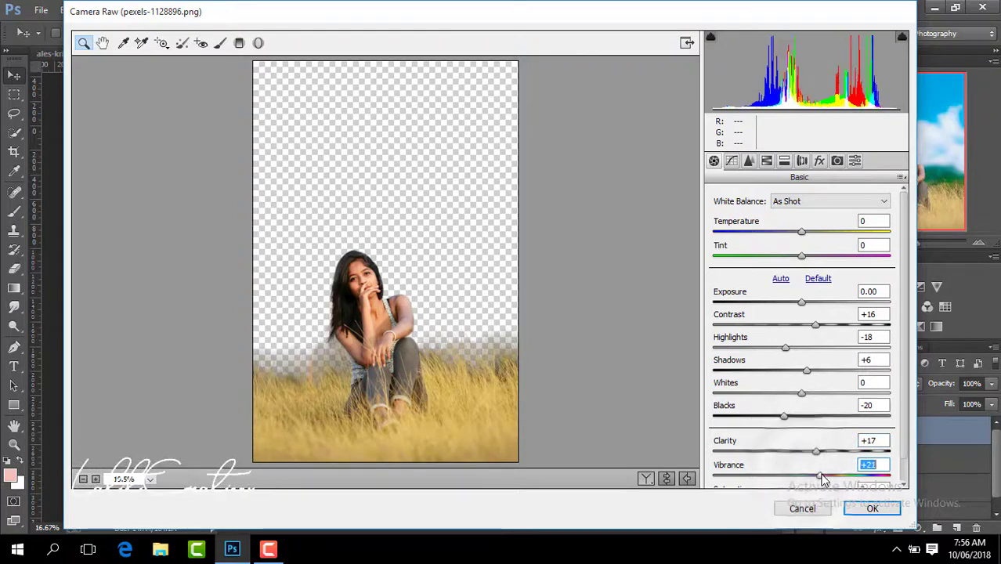
Max out Greens and Yellows saturation, and boost Blues to +87 and Aquas to +50
click(766, 161)
click(765, 161)
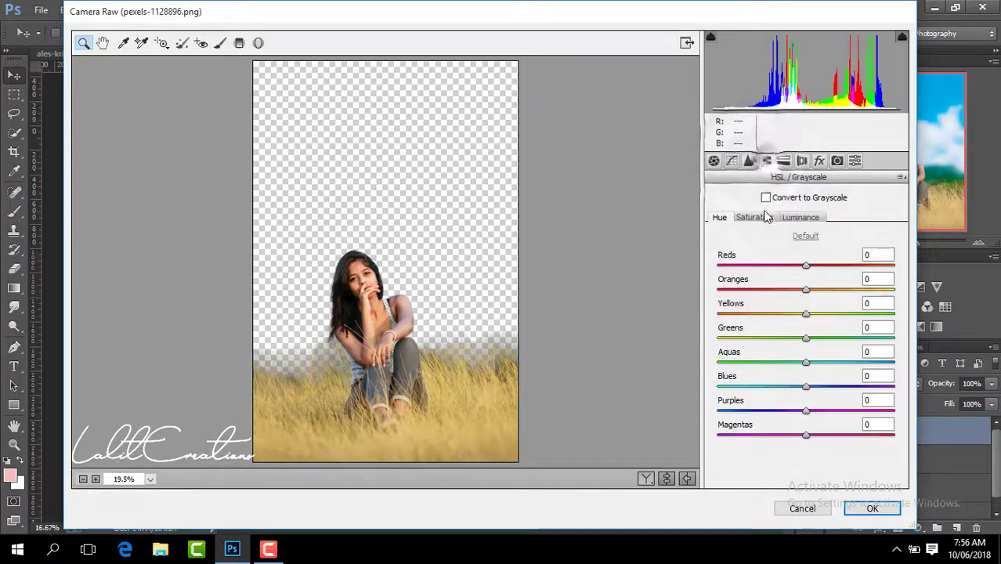
click(753, 217)
drag(807, 338, 897, 338)
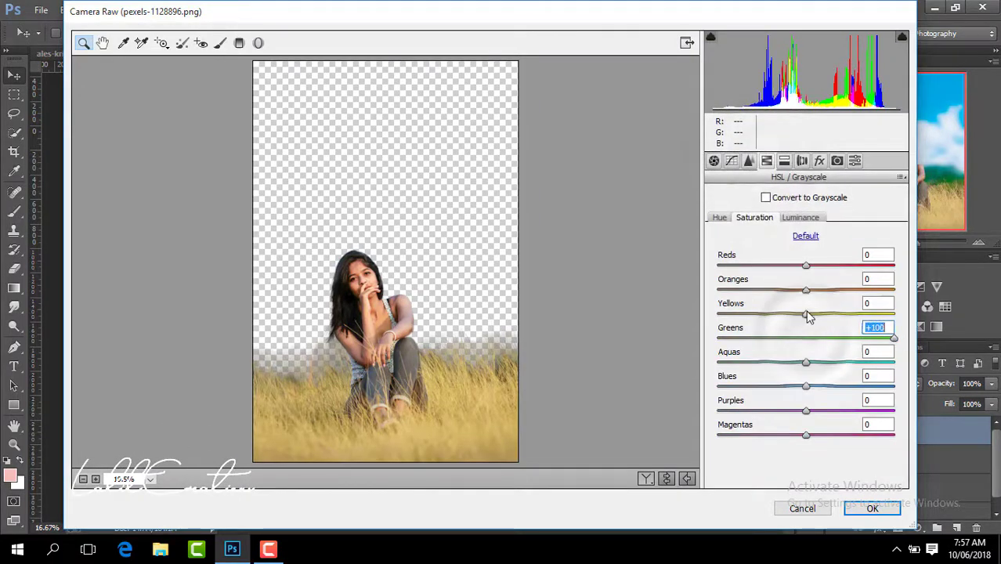
drag(806, 313, 908, 313)
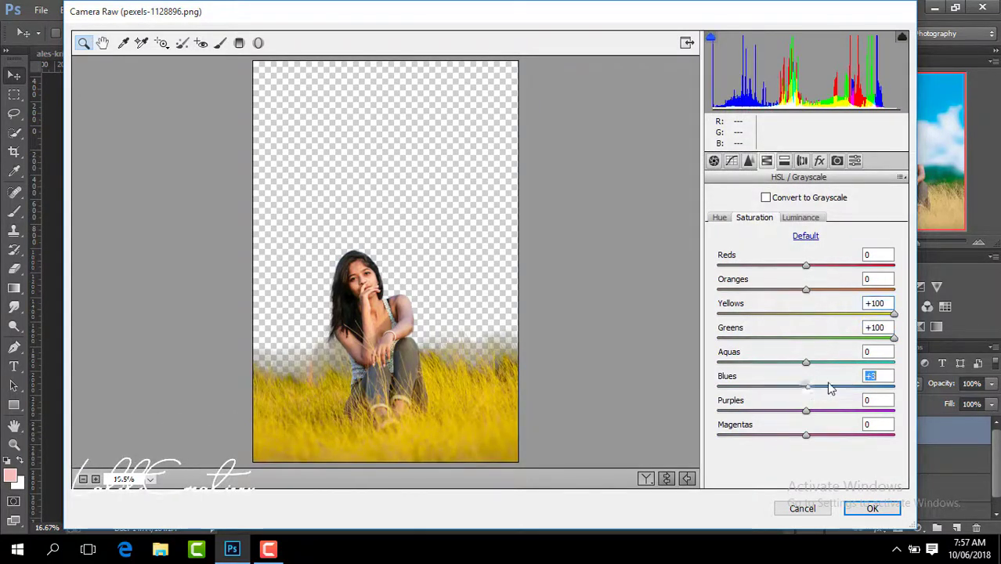
drag(830, 388, 883, 387)
drag(806, 361, 849, 361)
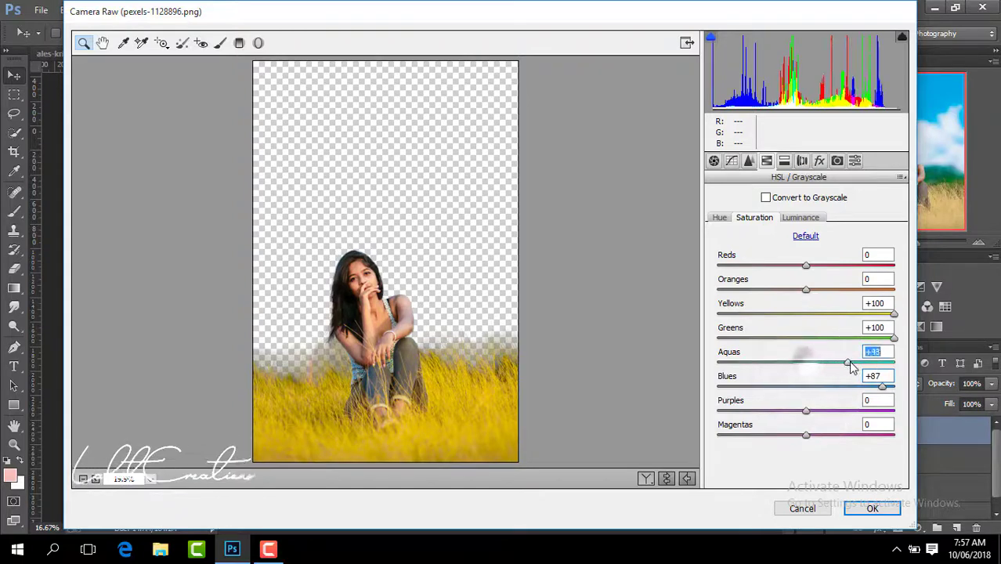
Shift Yellows hue +100, Greens hue toward green, Aquas hue +100, and slightly brighten Oranges
click(720, 219)
drag(808, 314, 896, 317)
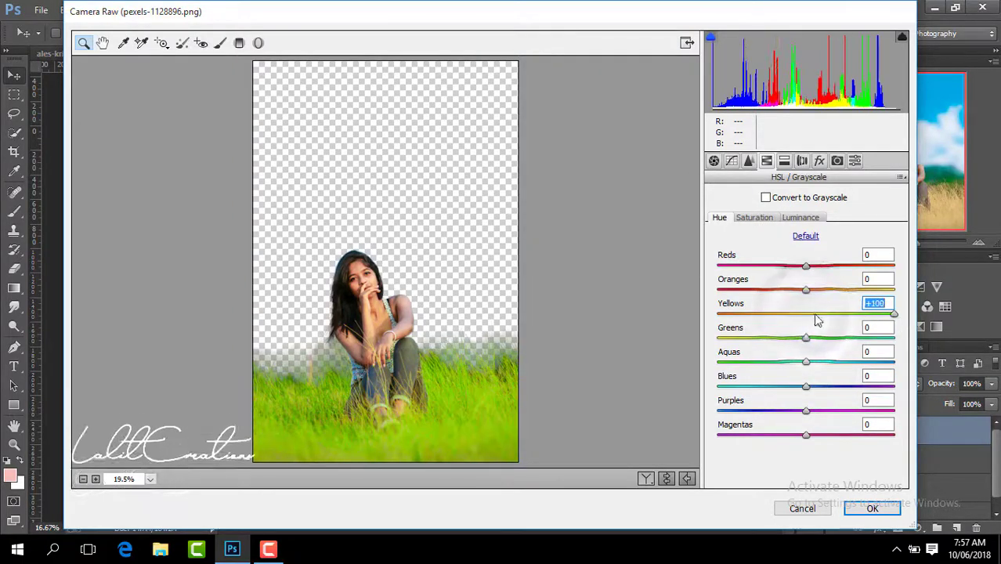
drag(808, 338, 916, 349)
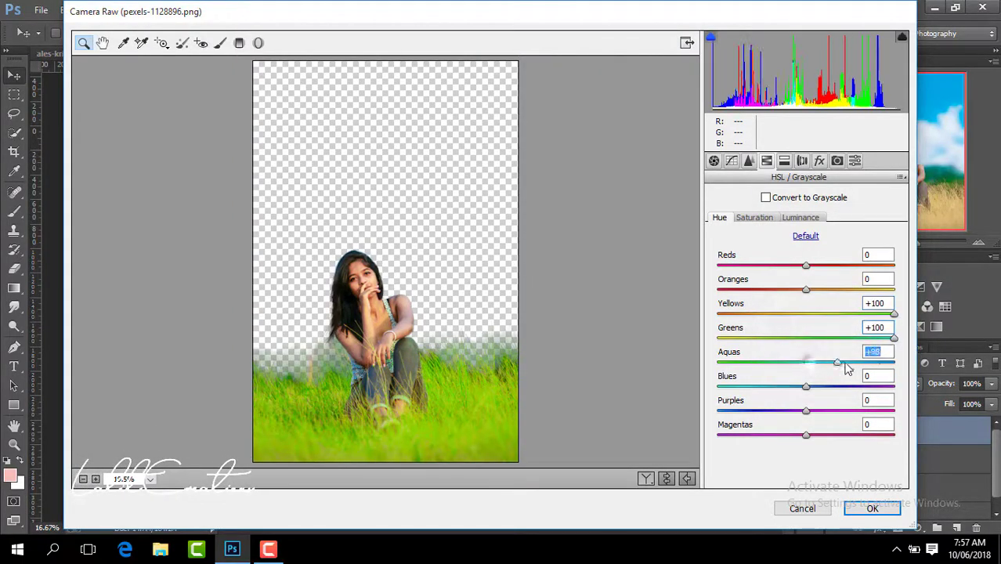
drag(846, 368, 703, 364)
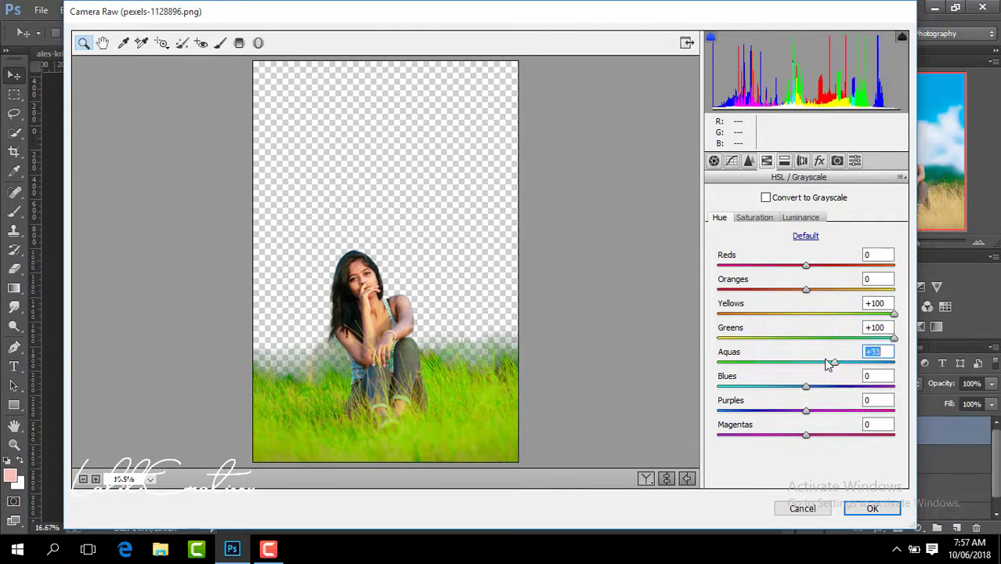
drag(817, 357, 911, 358)
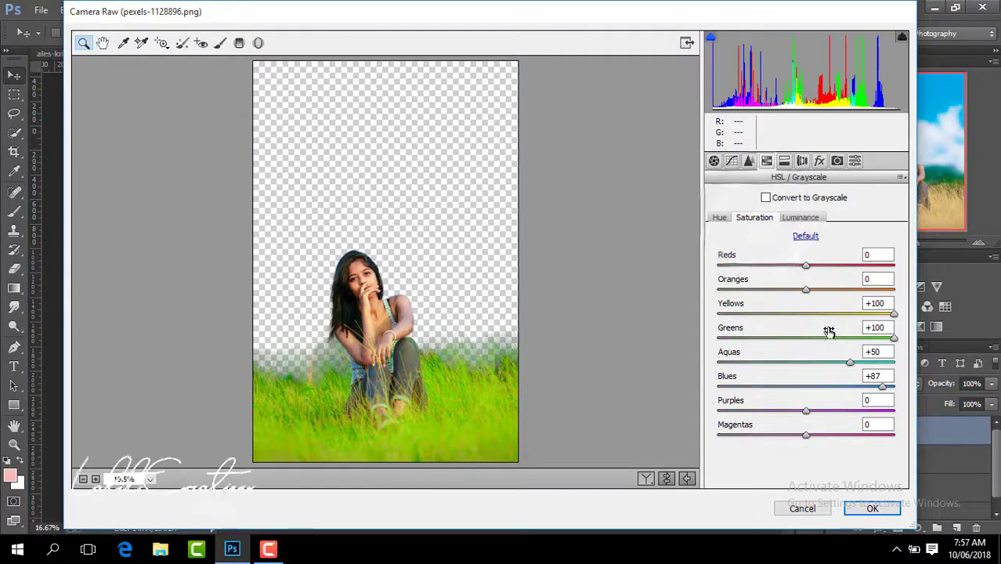
click(800, 219)
drag(807, 292, 817, 292)
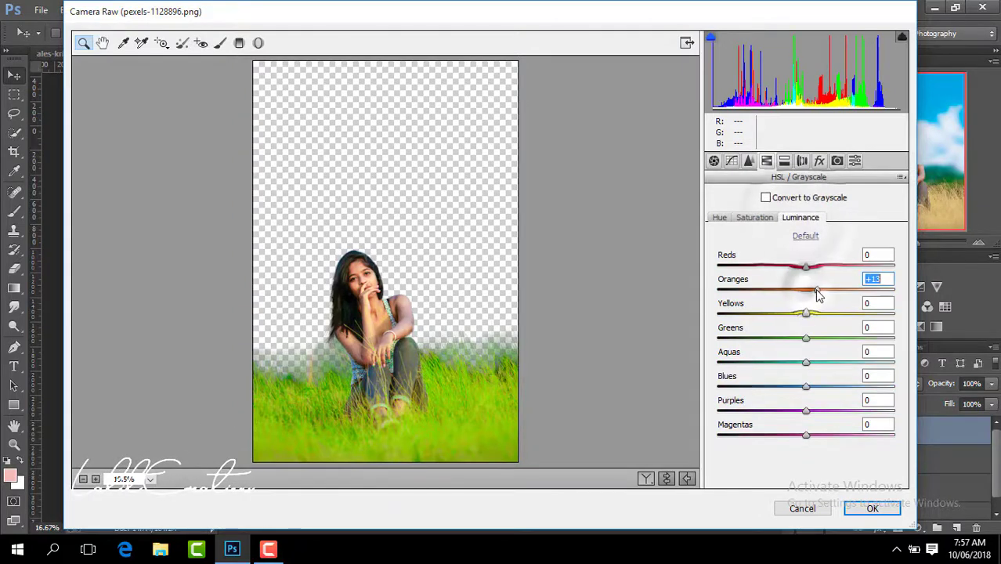
Increase sharpening, add luminance noise reduction of 25, and apply the Camera Raw grade
click(749, 160)
drag(729, 220, 760, 220)
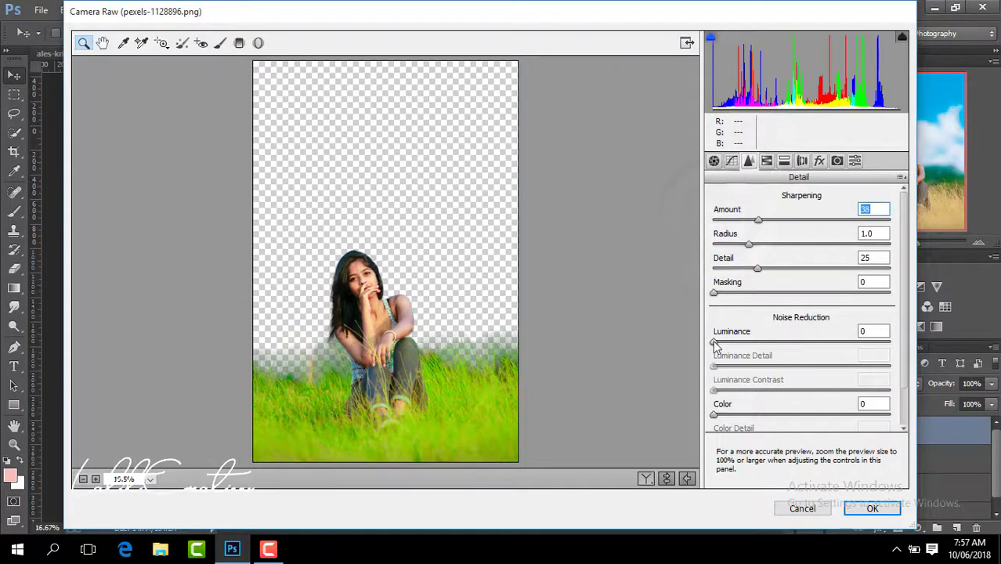
drag(714, 342, 758, 342)
click(856, 510)
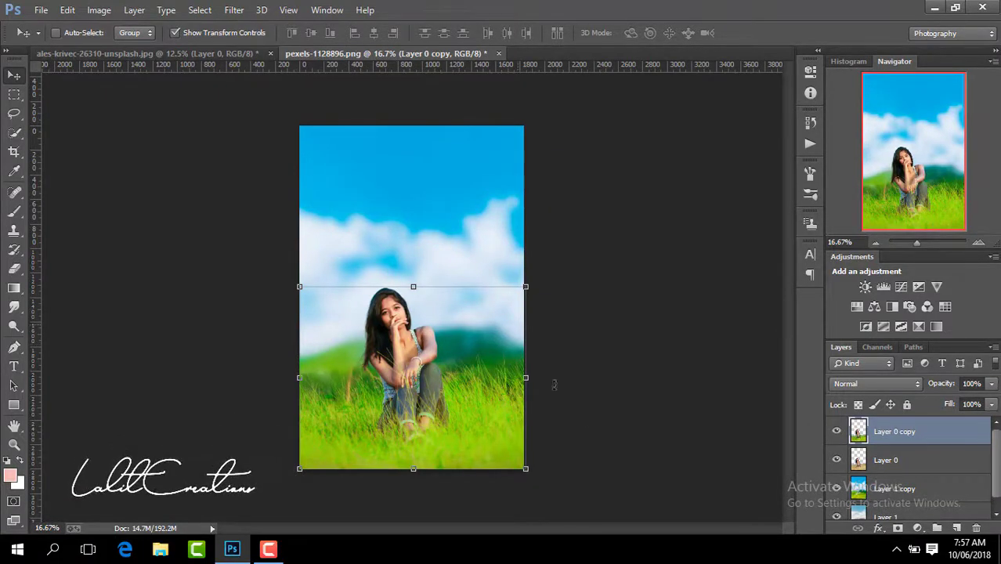
Toggle the graded copy's visibility to compare with the original, zooming in on the girl
click(836, 430)
click(836, 431)
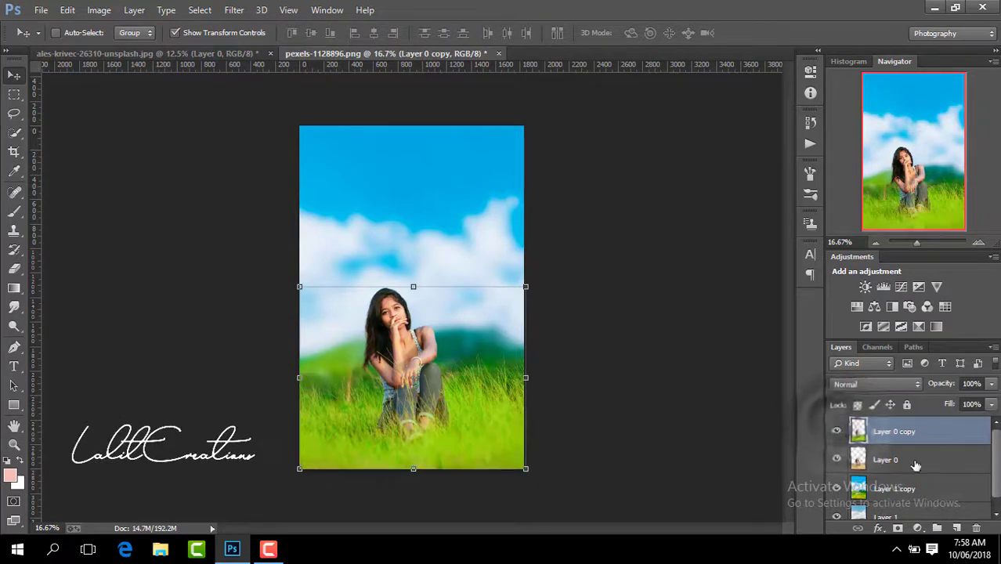
key(ctrl+plus)
key(ctrl+plus)
key(ctrl+plus)
key(ctrl+plus)
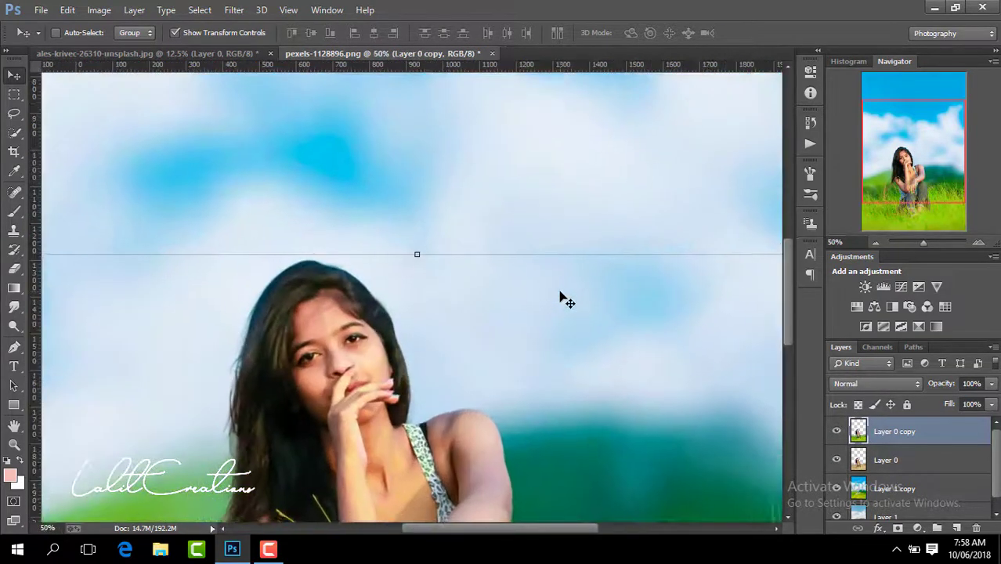
drag(789, 265, 789, 261)
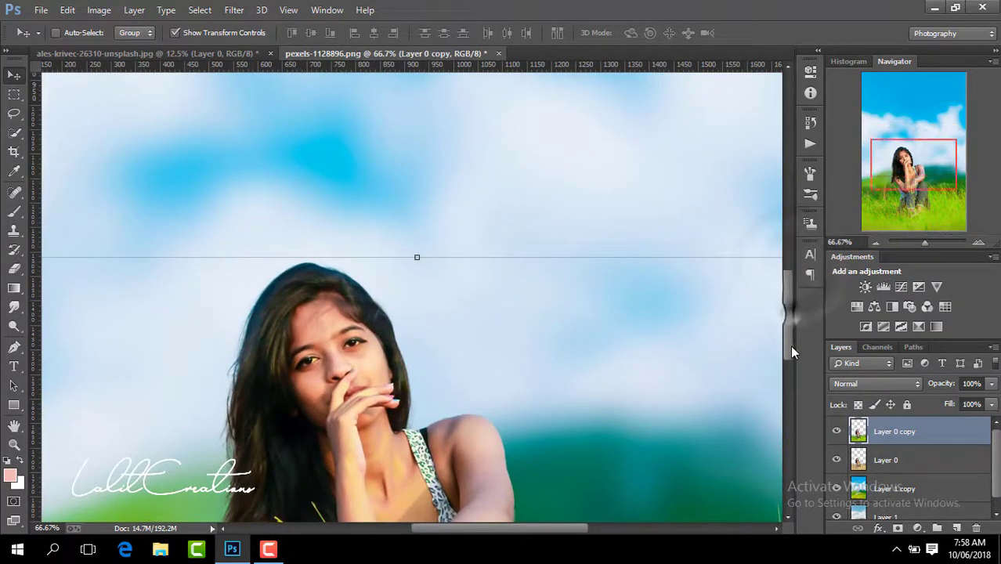
mouse_move(791, 352)
mouse_down()
mouse_move(790, 394)
mouse_move(788, 333)
mouse_up()
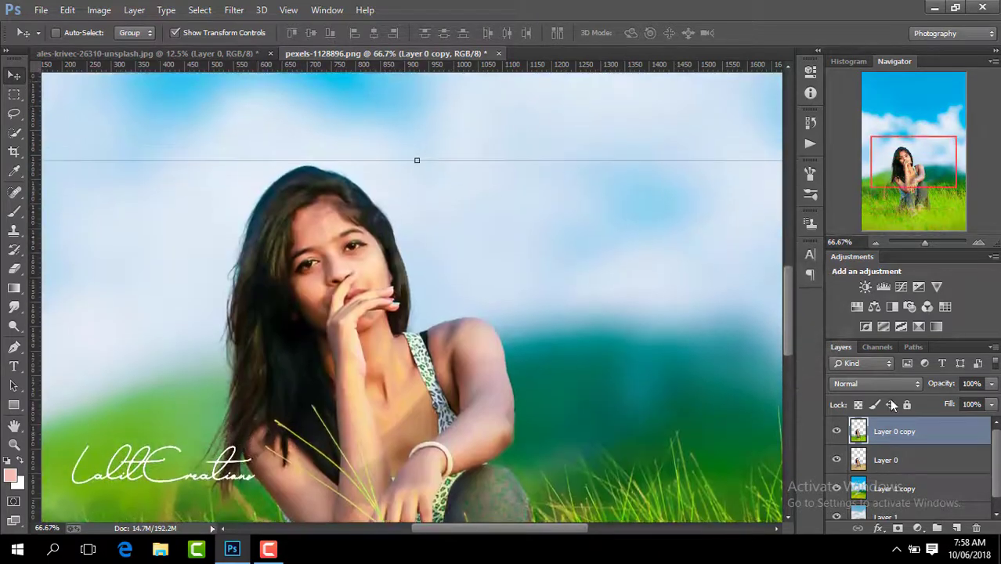
Merge the graded copies down into Layer 0 and Layer 1, then duplicate Layer 0 again
right_click(910, 441)
click(701, 421)
right_click(911, 466)
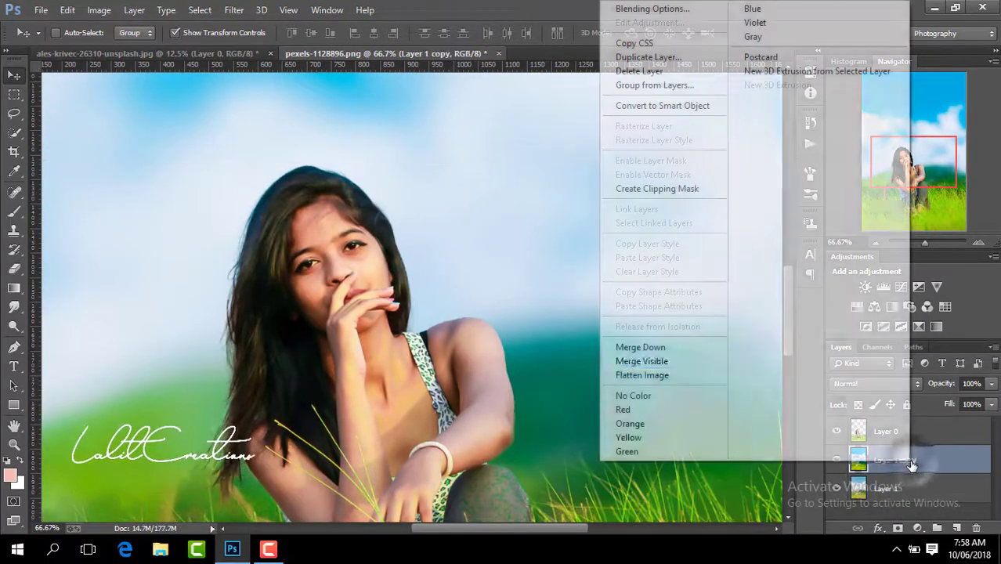
click(641, 347)
click(901, 431)
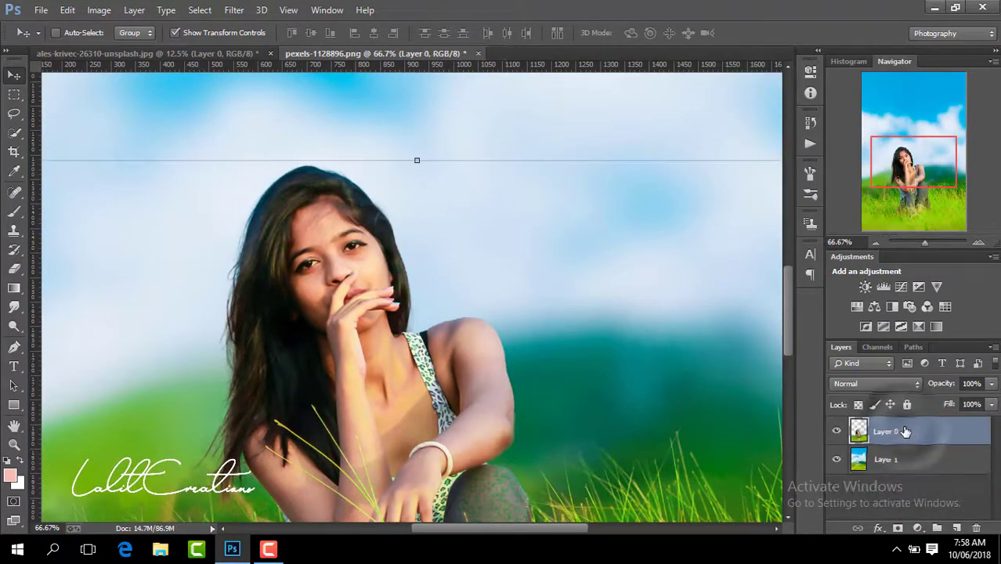
key(ctrl+j)
Zoom in on the face and pick the Smudge tool with a 47 px brush
key(ctrl+plus)
key(ctrl+plus)
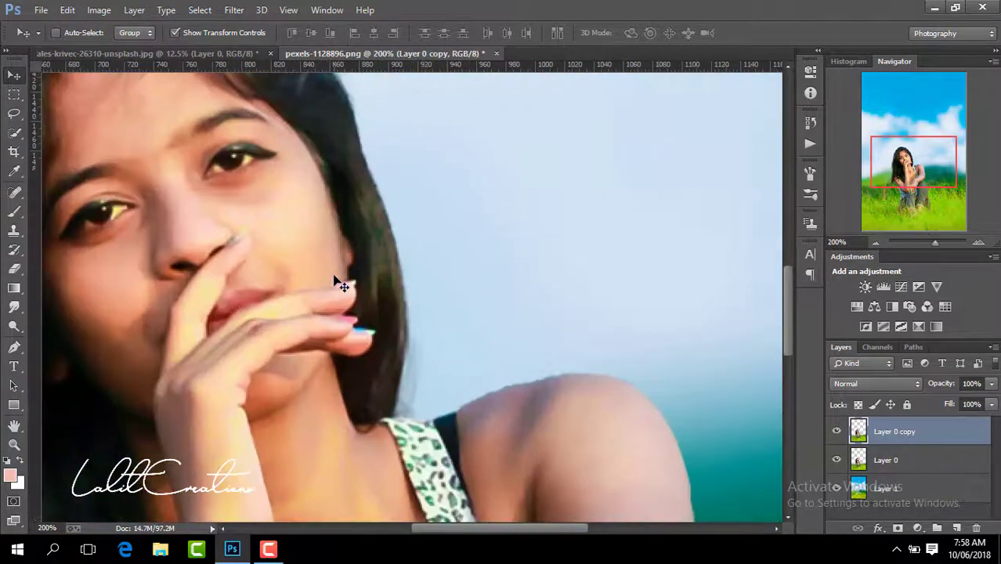
scroll(473, 528, left, 3)
scroll(473, 528, left, 2)
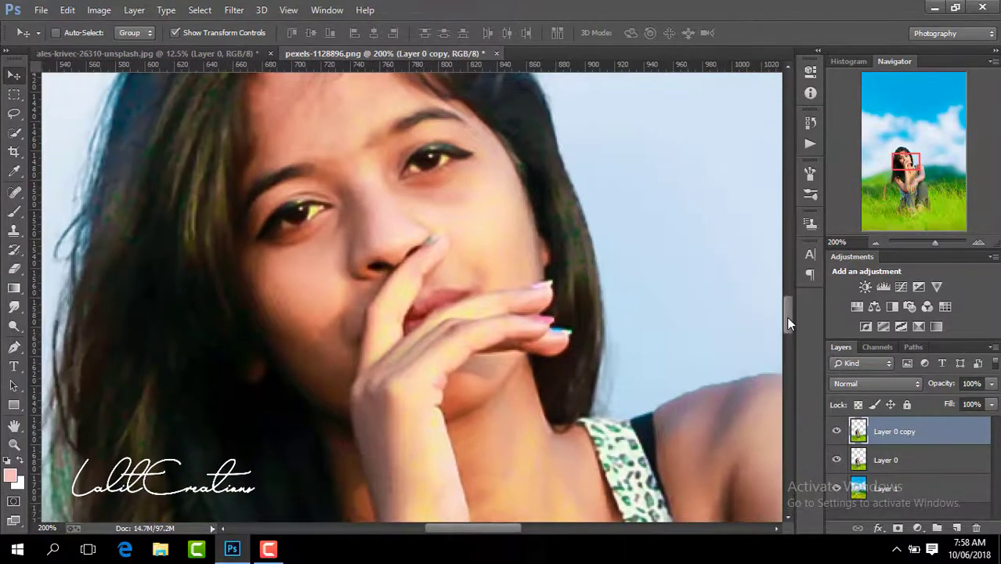
drag(789, 324, 788, 307)
click(13, 310)
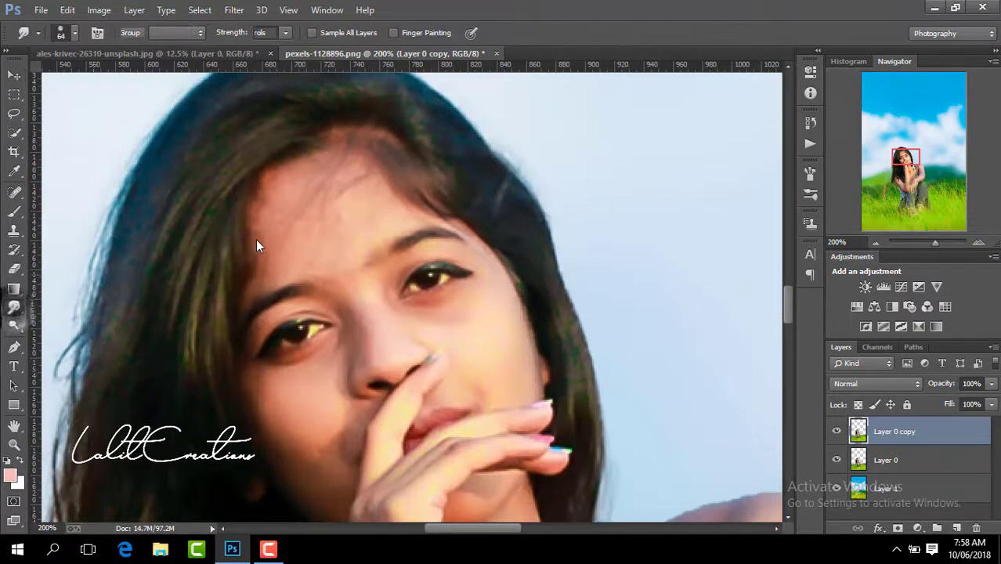
click(75, 33)
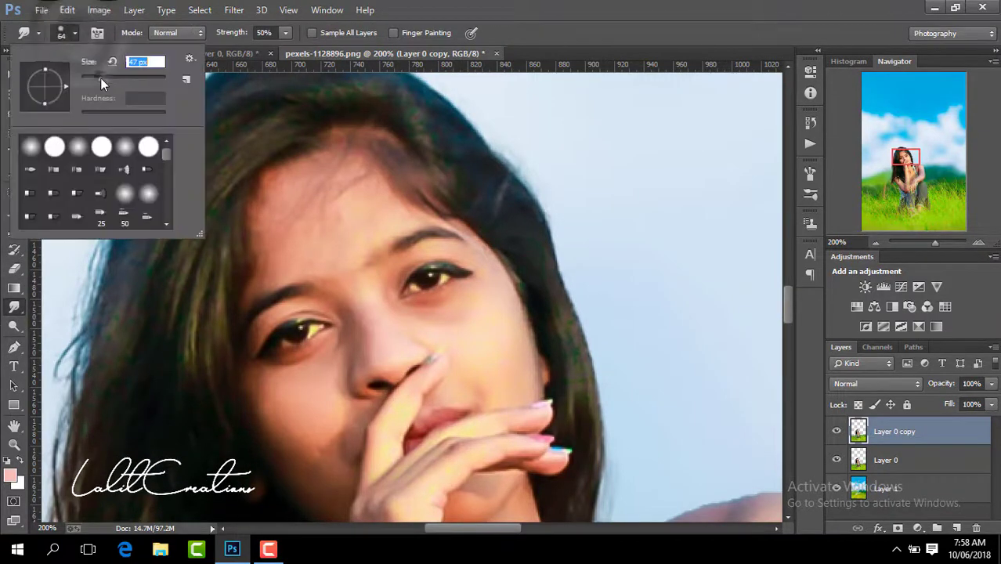
drag(100, 77, 88, 78)
click(319, 244)
Try smudging the forehead skin, undoing each attempt
drag(302, 200, 285, 252)
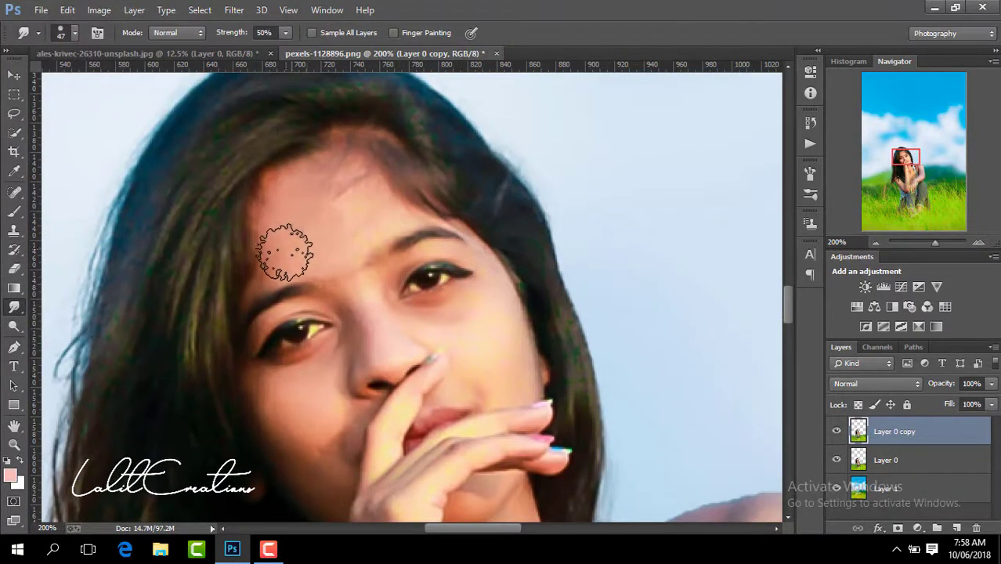
key(ctrl+z)
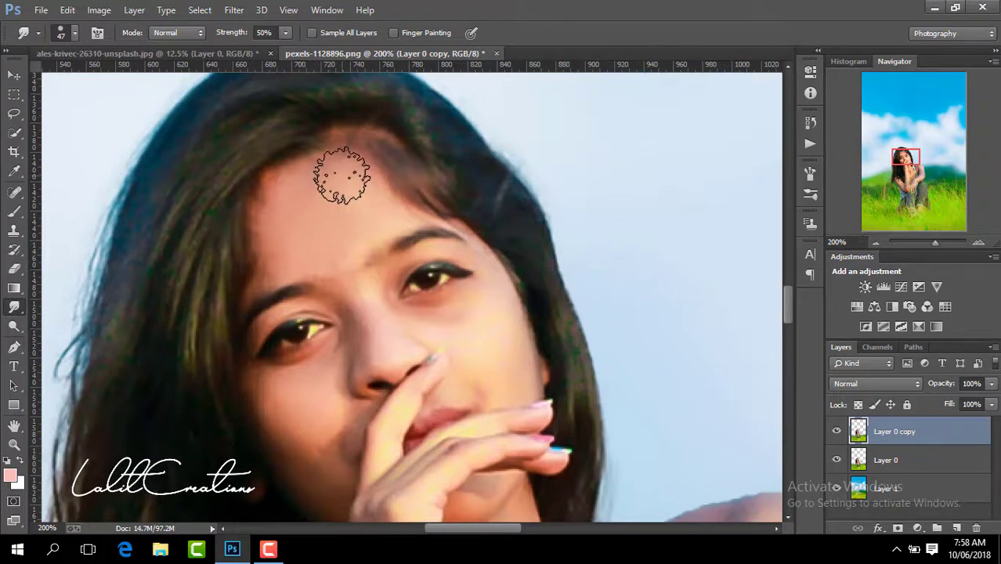
drag(285, 196, 290, 239)
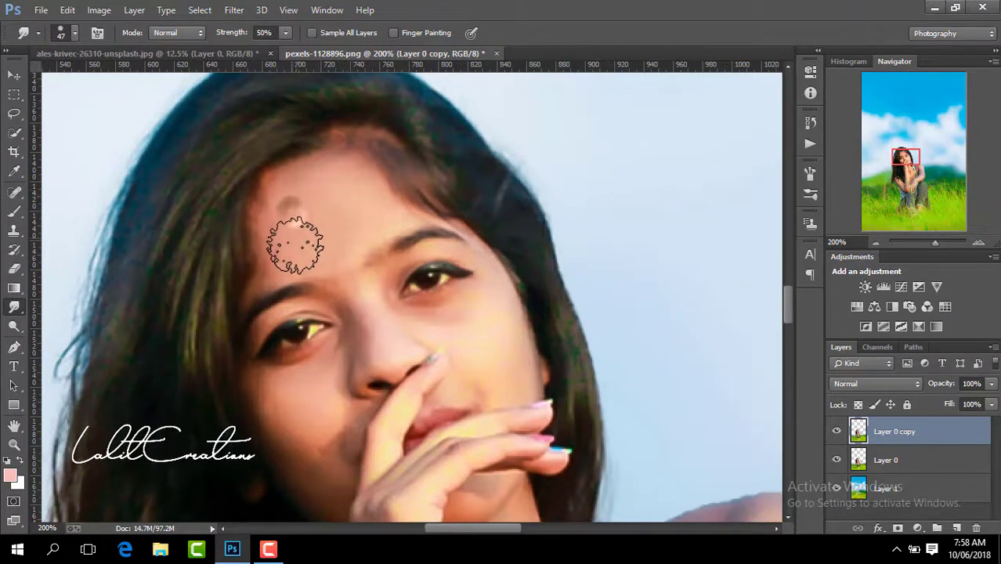
key(ctrl+z)
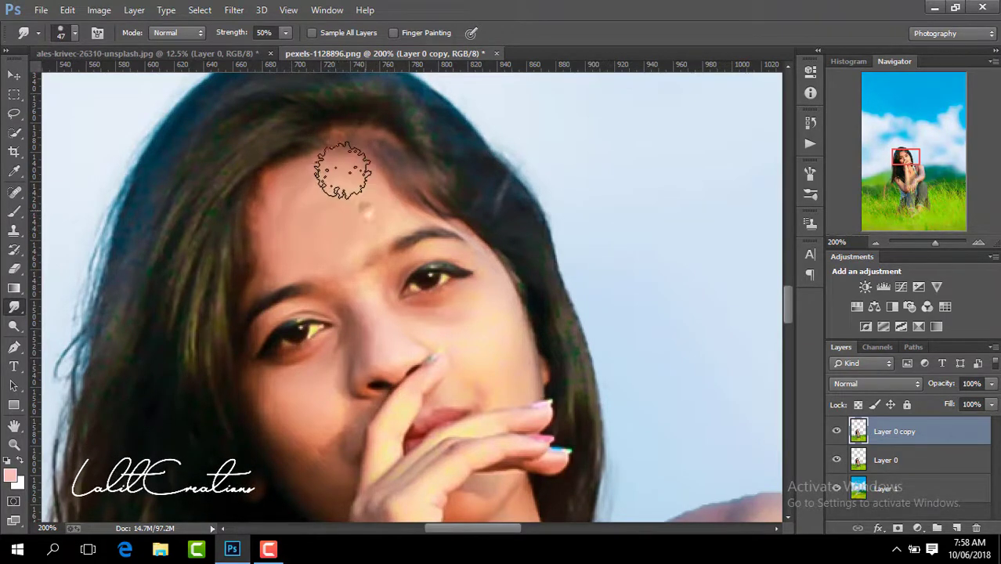
drag(336, 195, 343, 270)
key(ctrl+z)
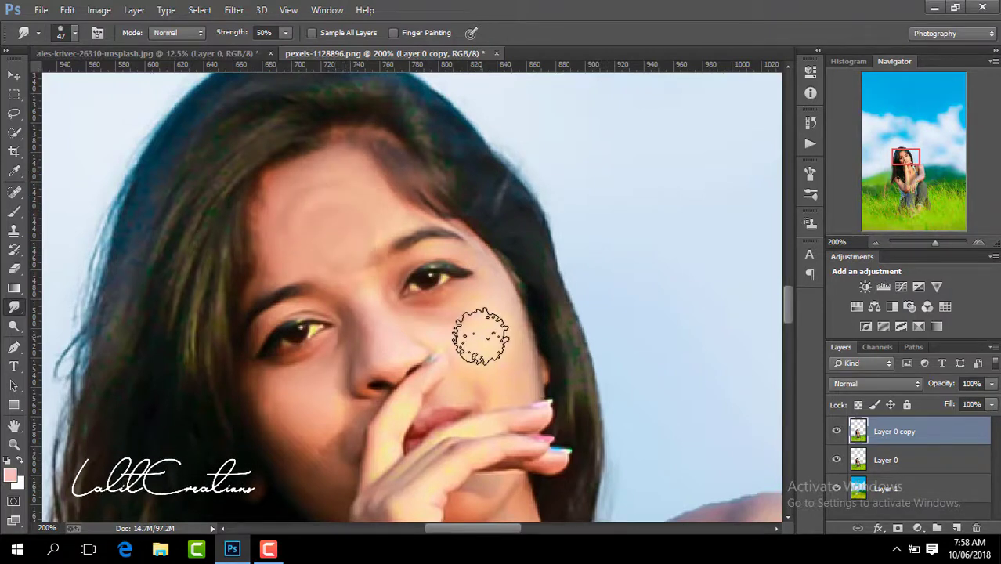
key(ctrl+z)
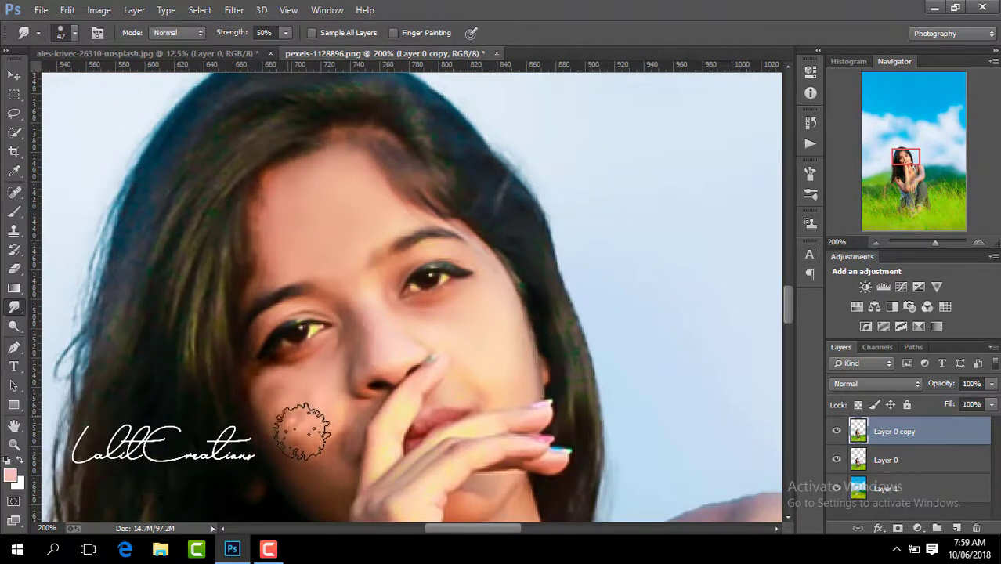
Reduce the Smudge brush size to 29 px
click(76, 34)
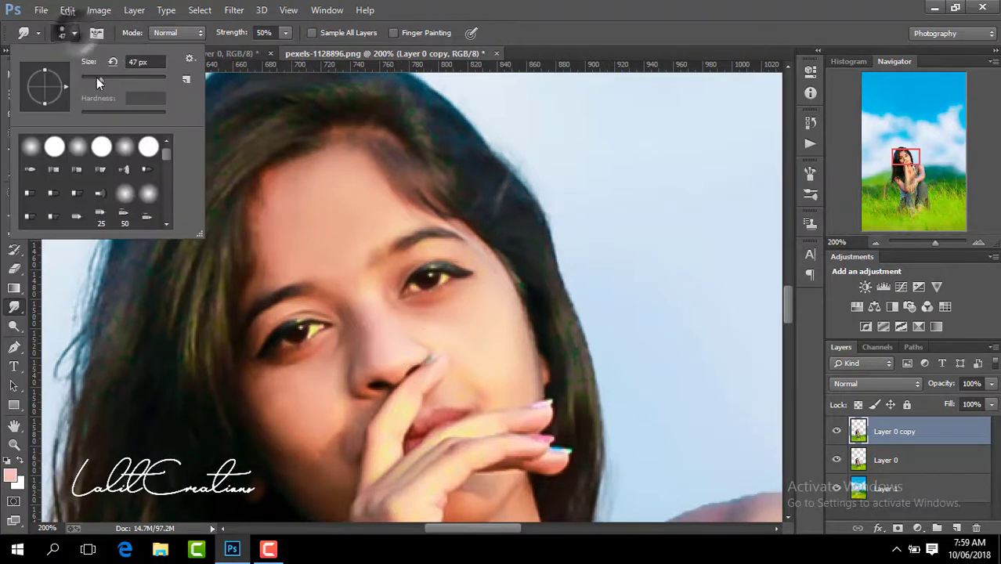
double_click(138, 60)
text(29)
key(Return)
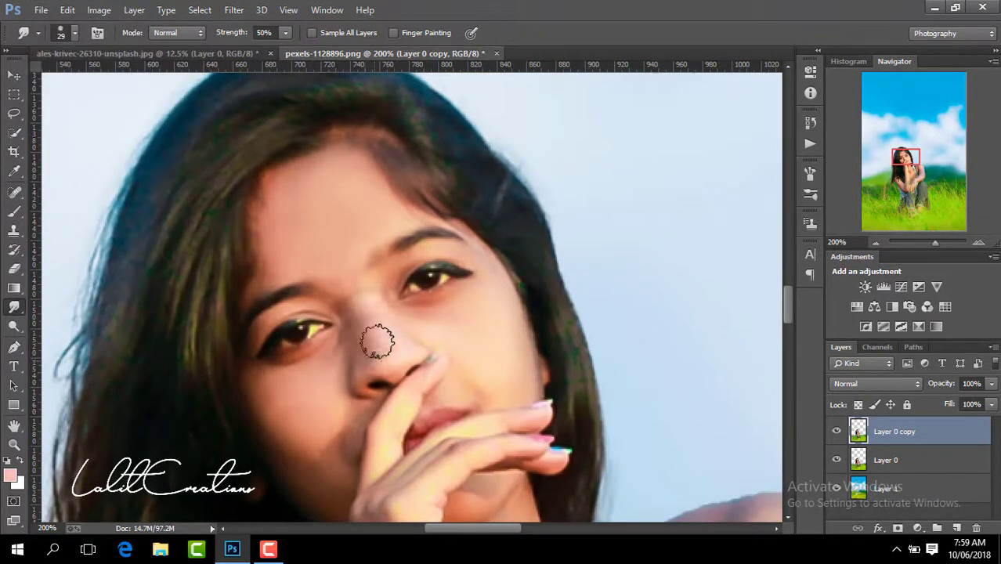
Smudge the nose tip, lower left cheek, and dark spot beside the hair smooth
drag(387, 318, 333, 362)
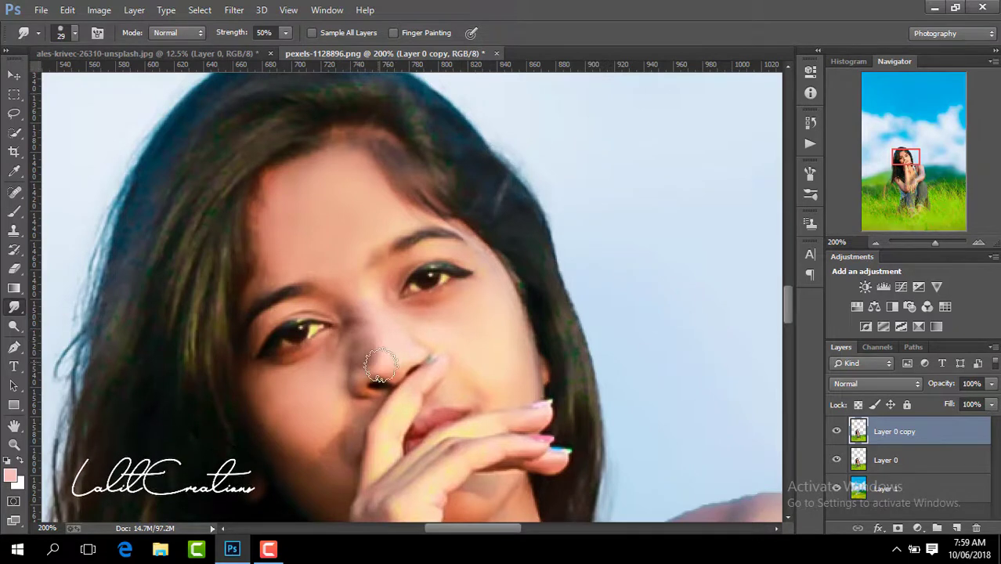
mouse_move(264, 385)
mouse_down()
mouse_move(298, 470)
mouse_move(325, 444)
mouse_move(331, 470)
mouse_up()
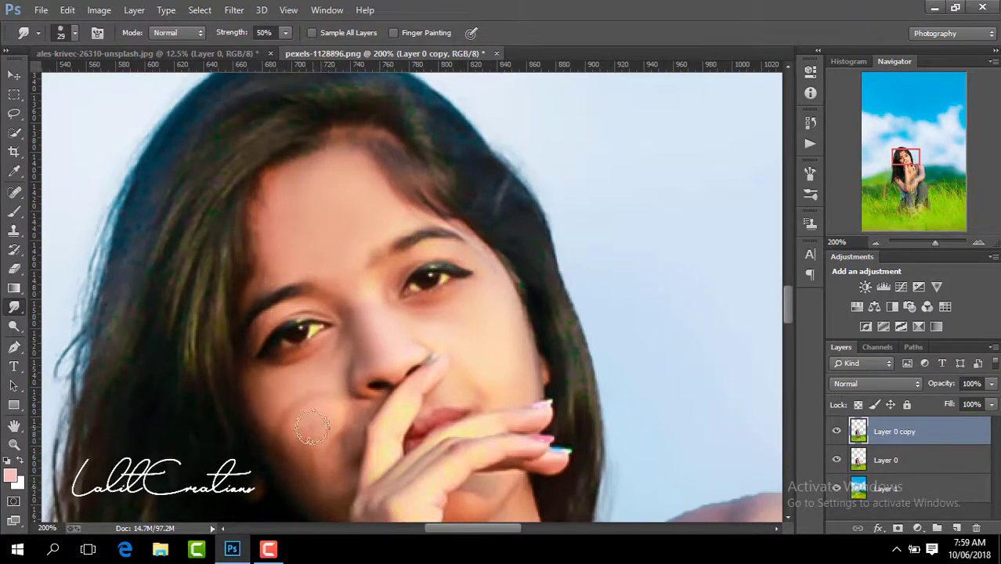
mouse_move(312, 427)
mouse_down()
mouse_move(295, 414)
mouse_move(314, 479)
mouse_move(284, 448)
mouse_up()
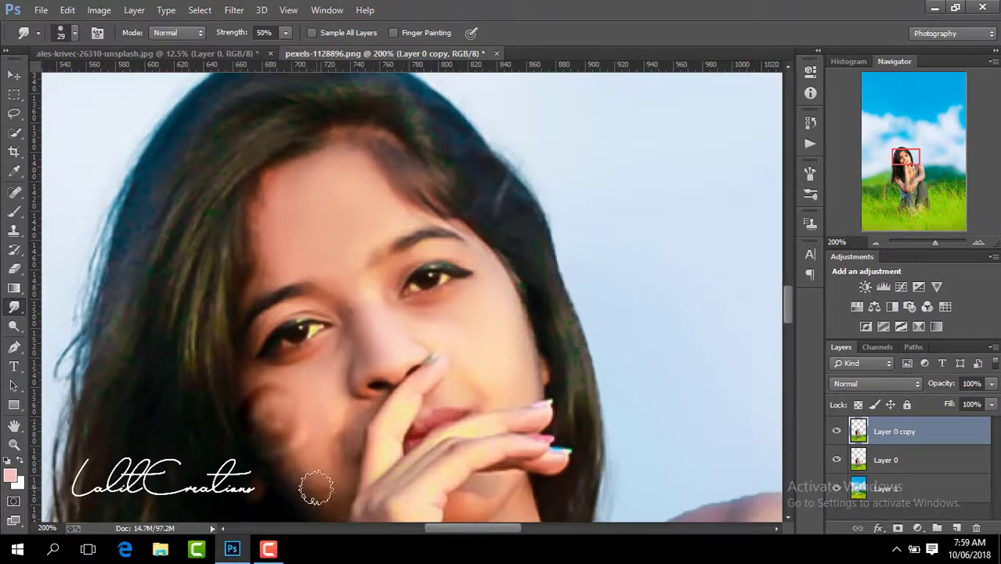
scroll(783, 332, down, 3)
scroll(786, 320, down, 2)
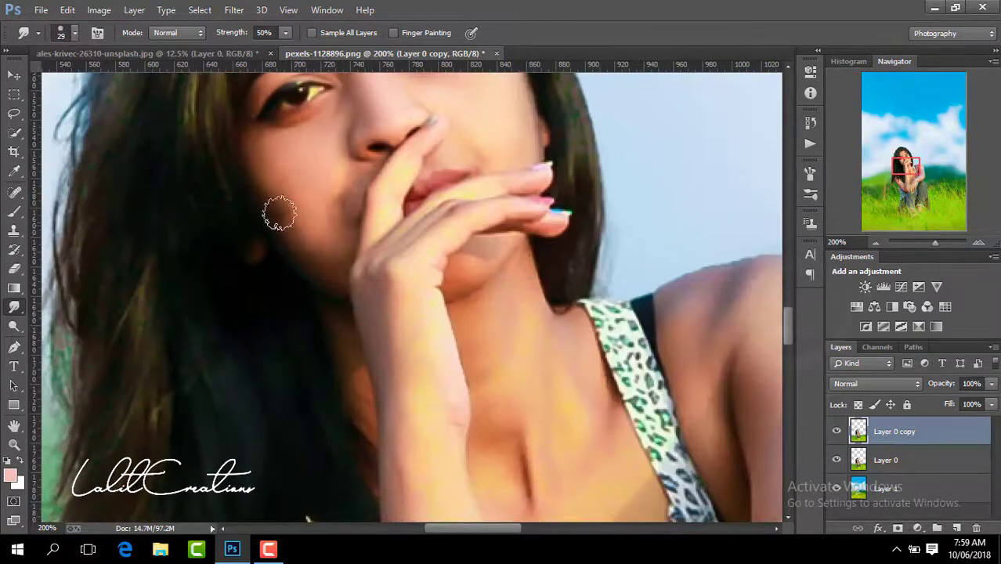
drag(319, 252, 329, 267)
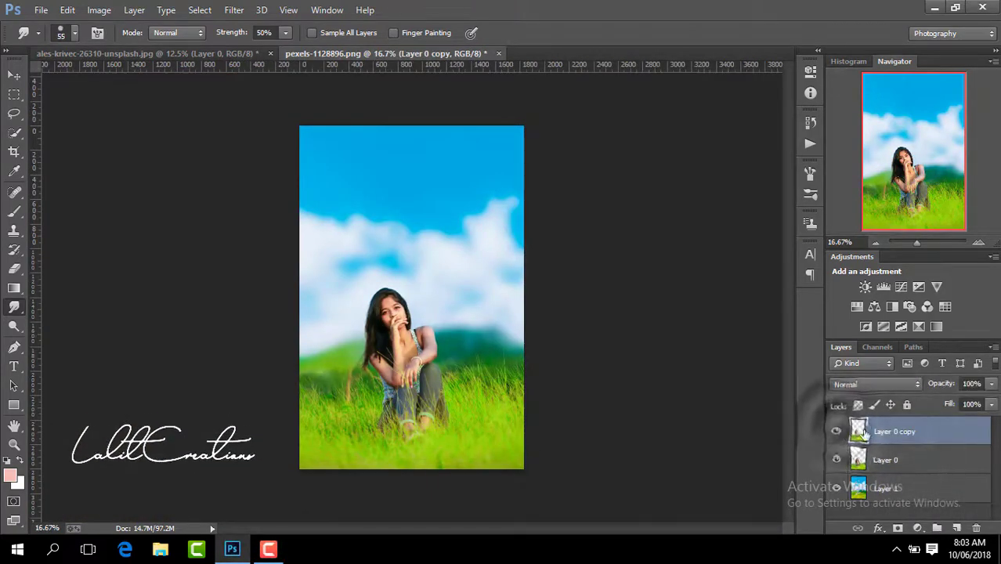
Merge Layer 0 copy down, merge all visible layers, and duplicate the merged layer
right_click(840, 432)
click(674, 421)
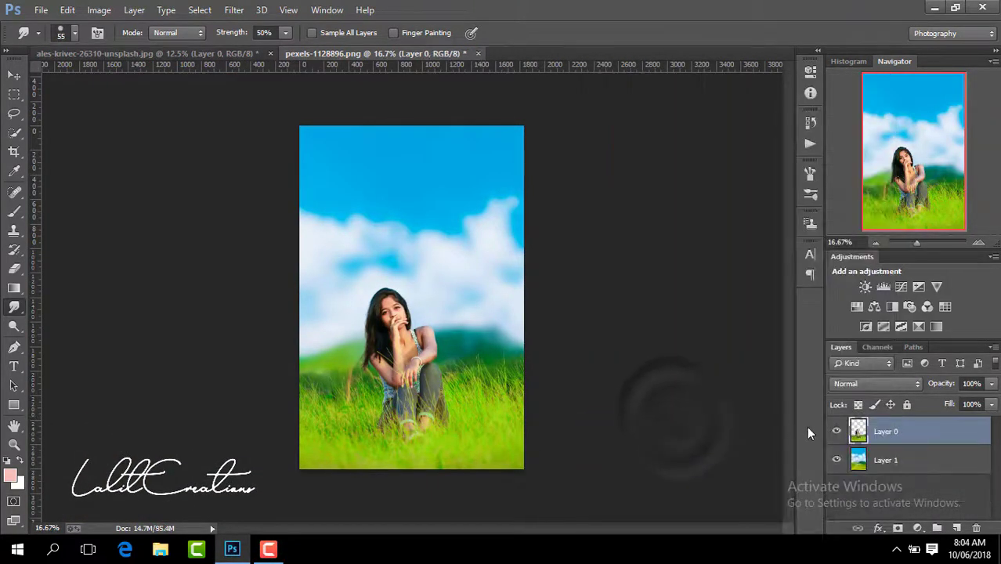
click(837, 431)
click(837, 431)
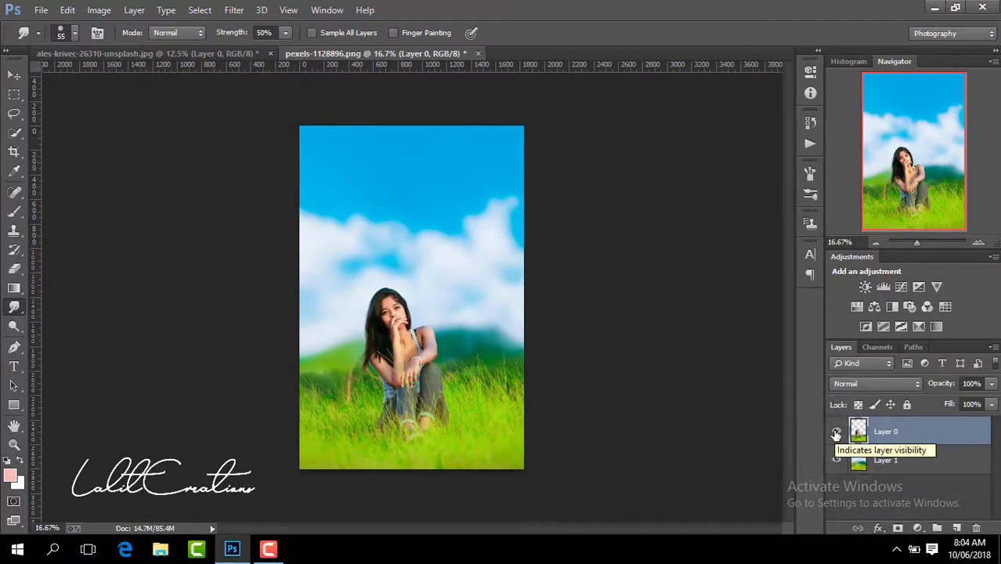
right_click(958, 429)
click(736, 439)
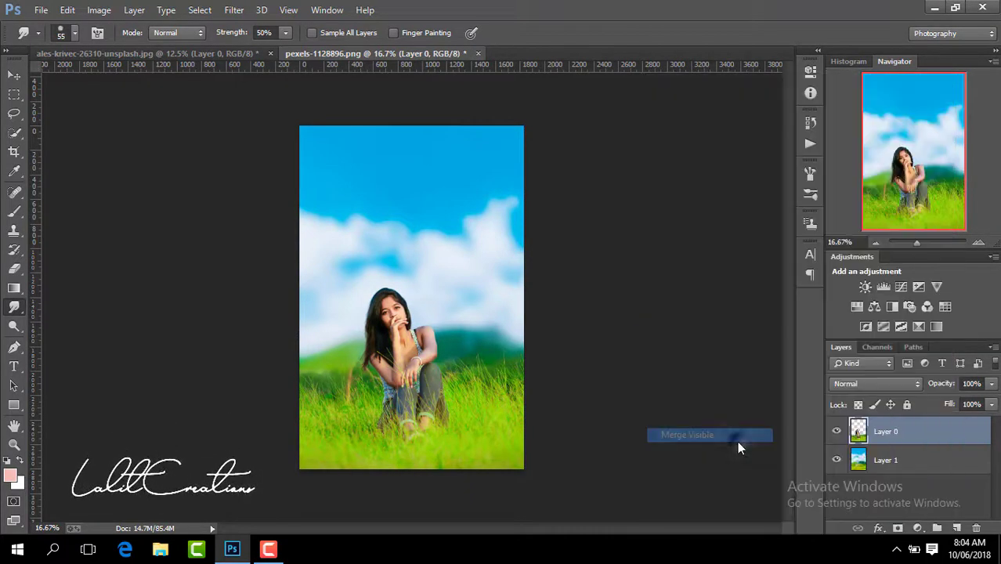
key(ctrl+j)
Open Camera Raw on the copy and set Contrast +20, Clarity +9, Vibrance +14
click(234, 9)
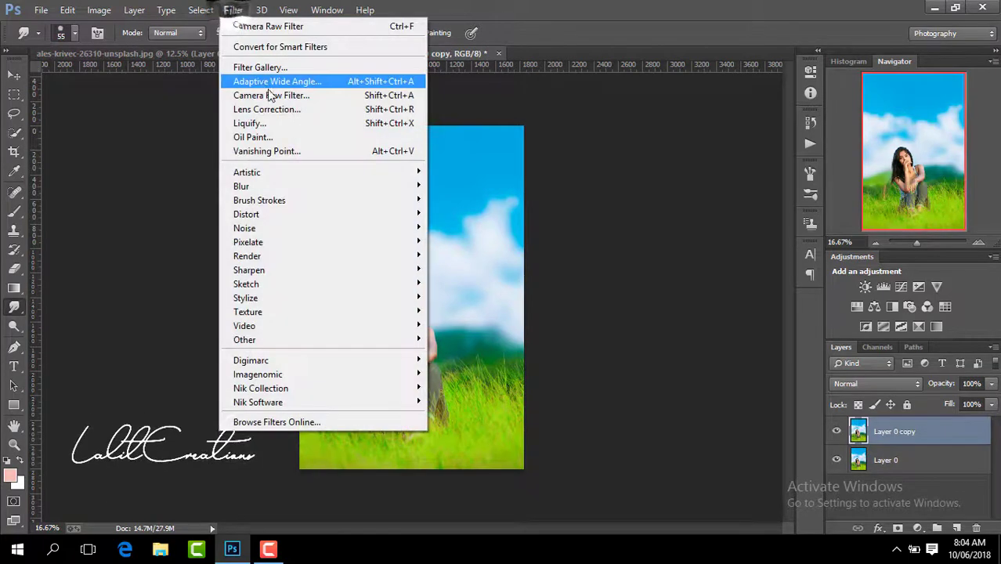
click(273, 102)
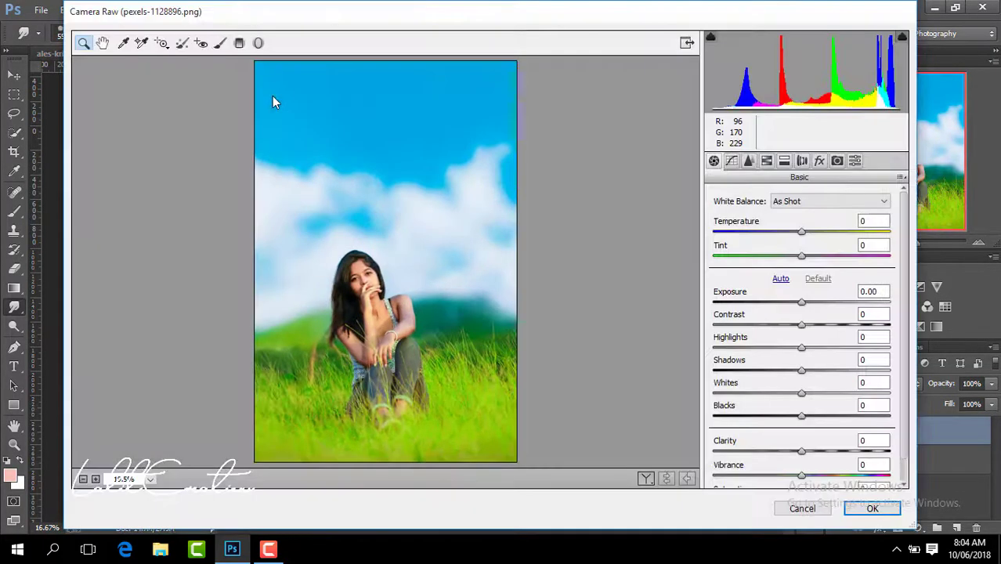
mouse_move(803, 329)
mouse_down()
mouse_move(819, 328)
mouse_move(791, 351)
mouse_up()
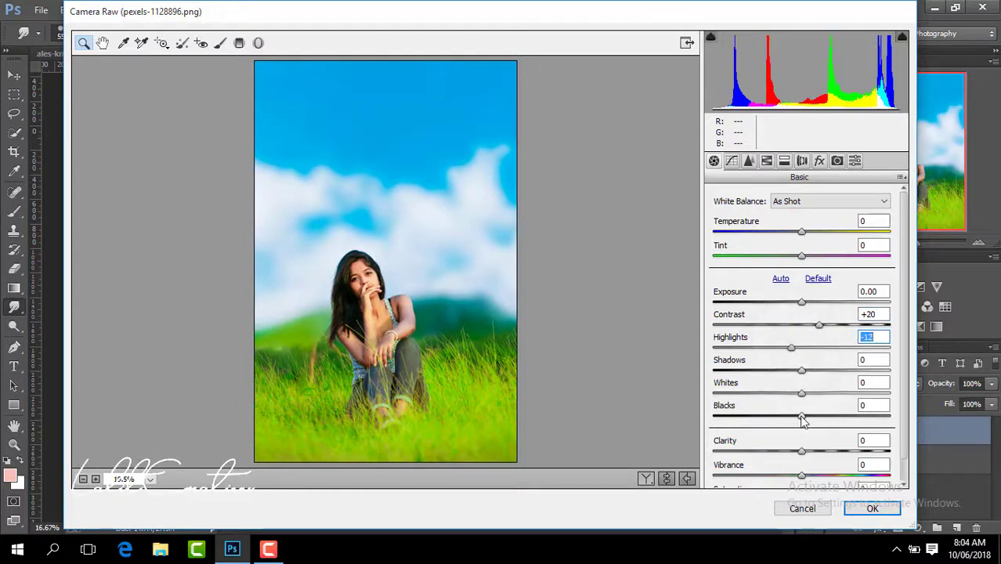
drag(817, 480, 809, 451)
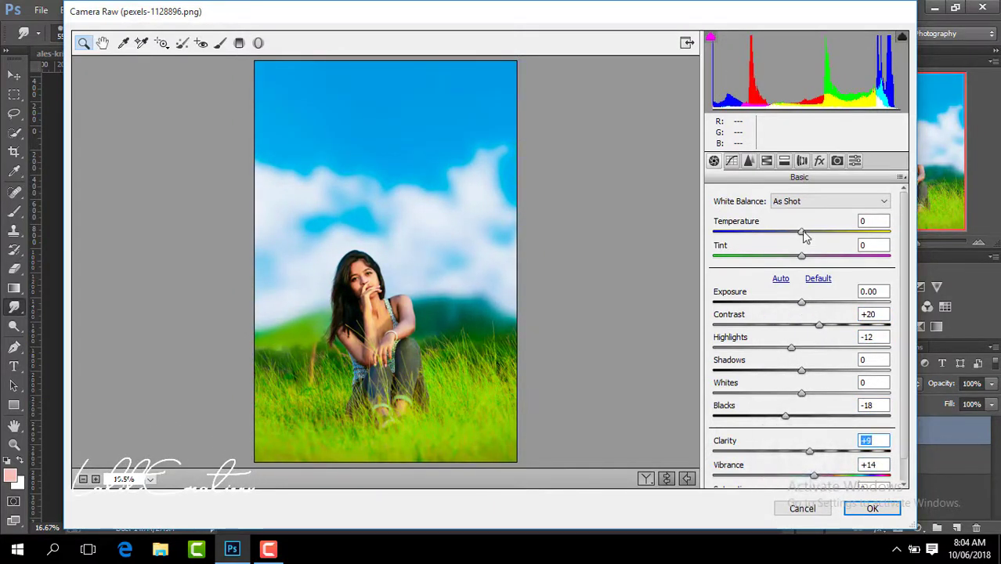
Boost Greens saturation, fully desaturate Yellows, and raise Blues saturation to +36
click(748, 162)
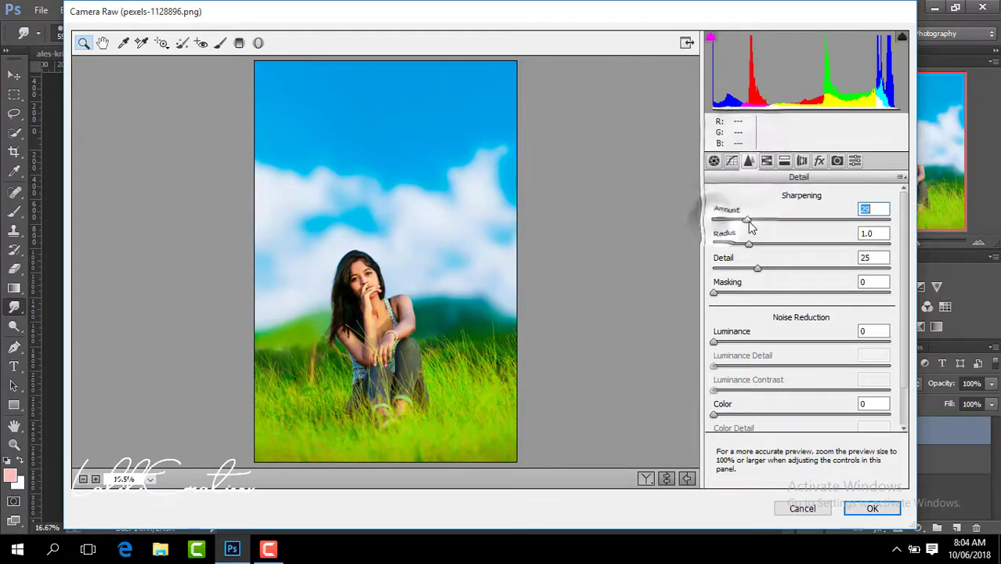
click(766, 161)
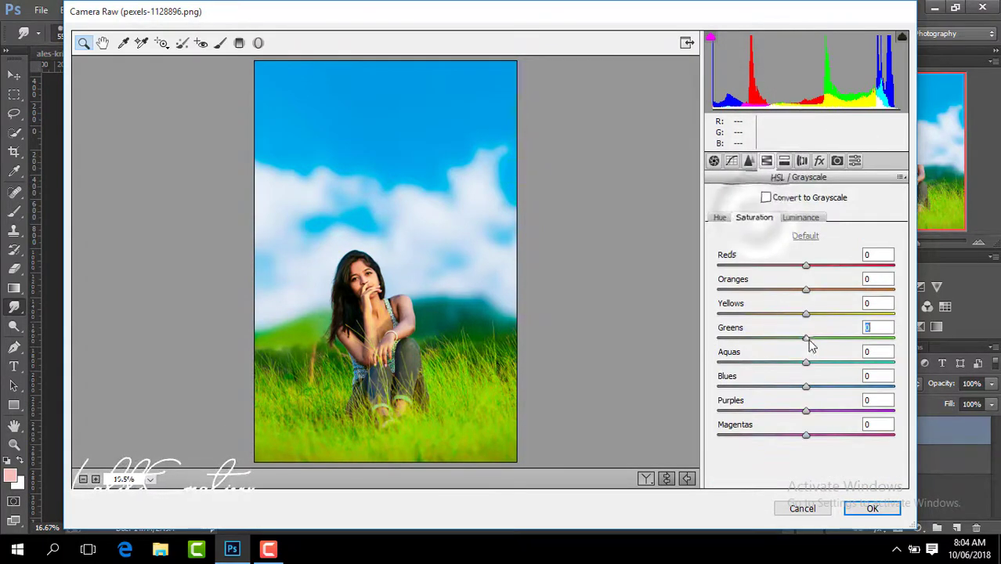
drag(806, 337, 862, 337)
drag(806, 313, 720, 314)
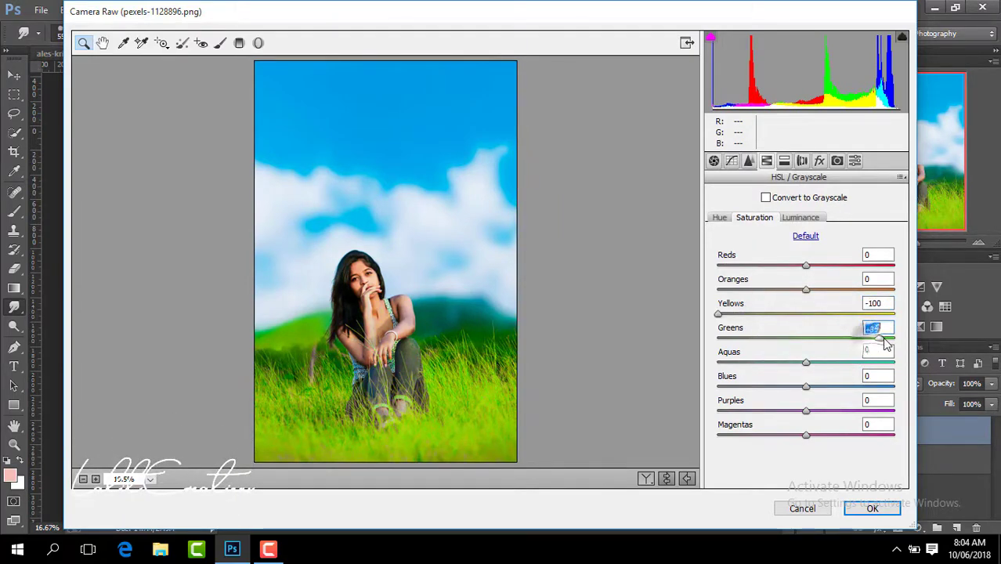
drag(806, 386, 837, 386)
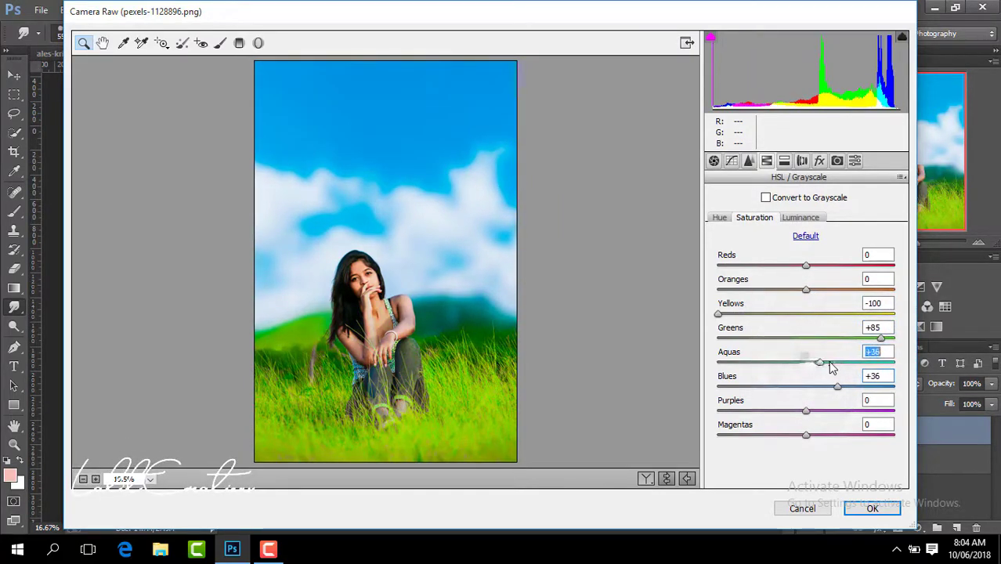
Shift Blues hue to -9 and Greens hue to +64, and add a -18 vignette
click(719, 217)
drag(806, 386, 865, 339)
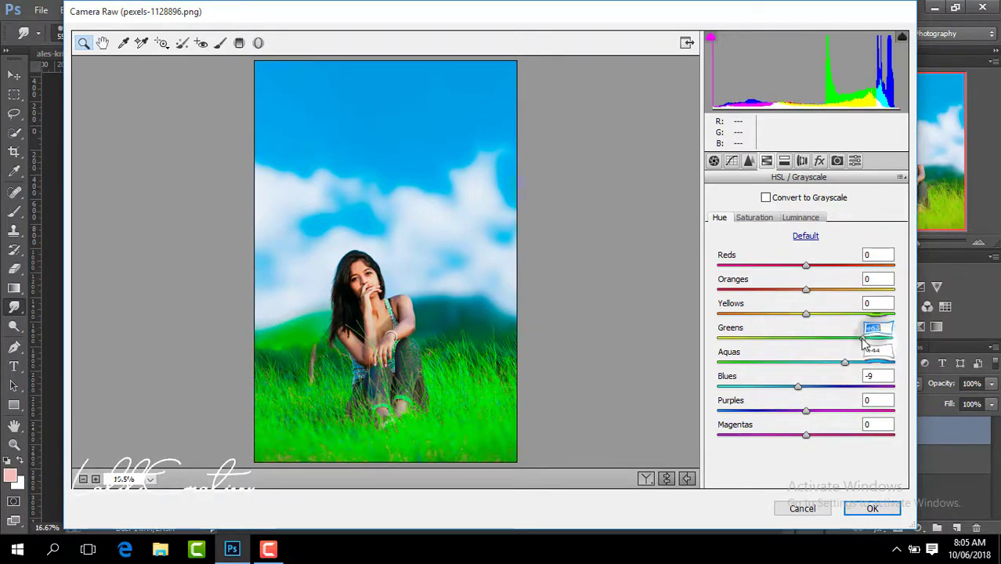
mouse_move(876, 347)
mouse_down()
mouse_move(901, 344)
mouse_move(862, 339)
mouse_up()
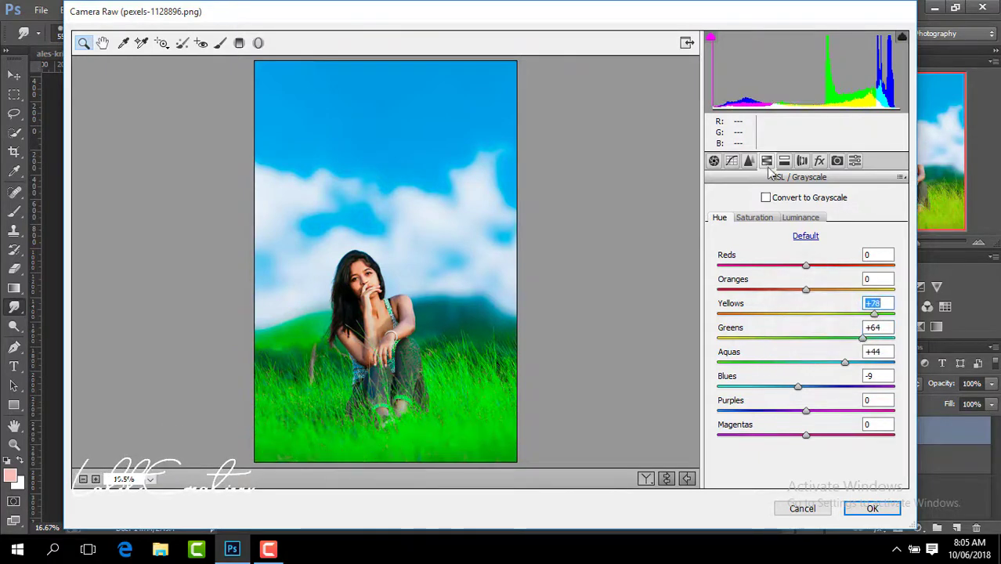
click(819, 160)
drag(806, 350, 783, 351)
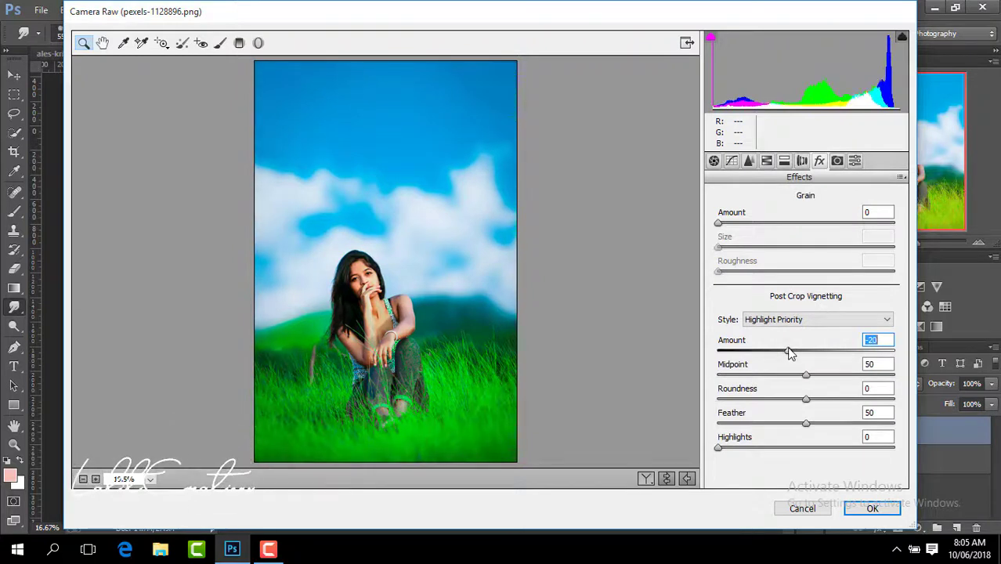
drag(793, 354, 790, 352)
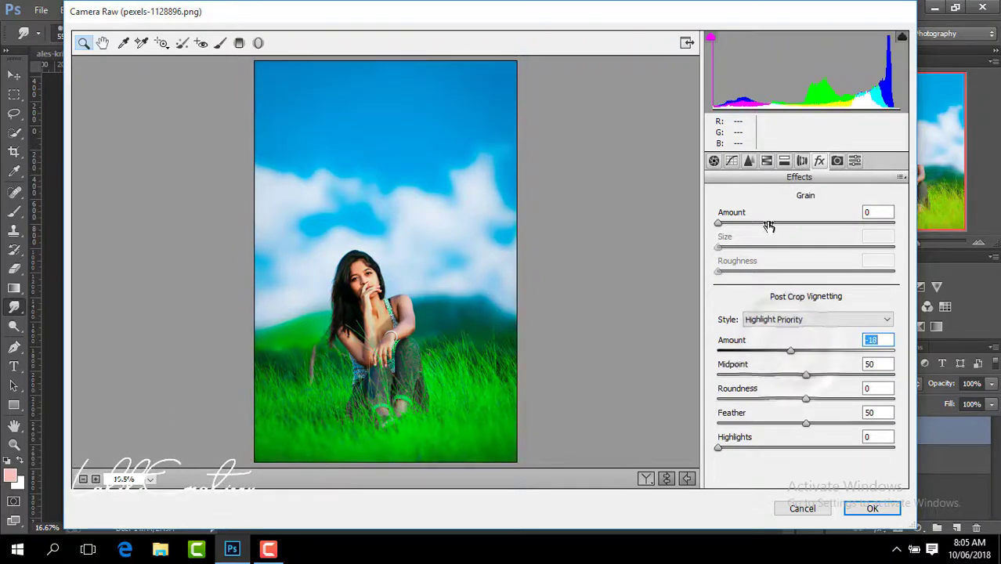
Slightly brighten the Oranges luminance and apply the Camera Raw grade
click(767, 161)
click(801, 217)
drag(806, 289, 809, 290)
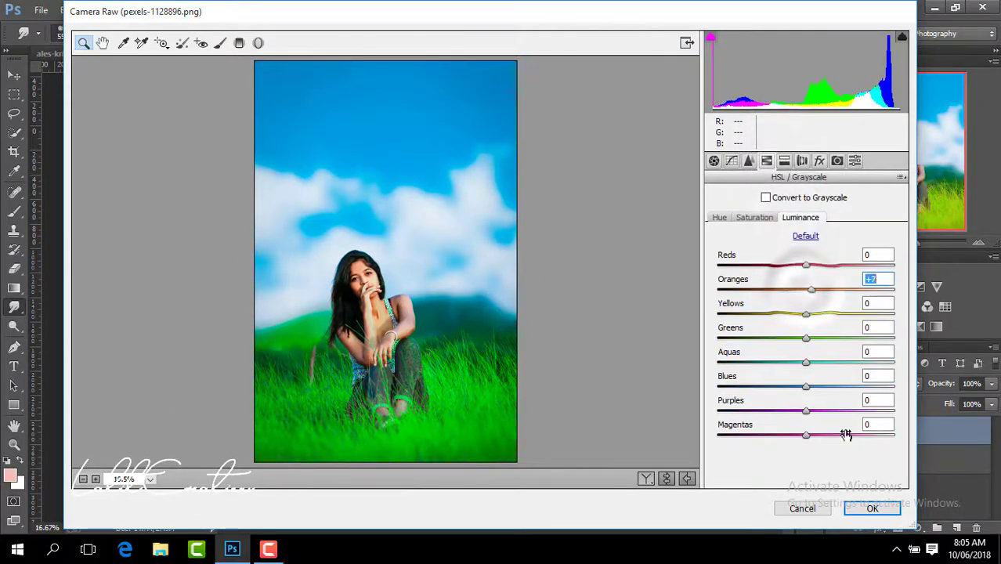
click(872, 507)
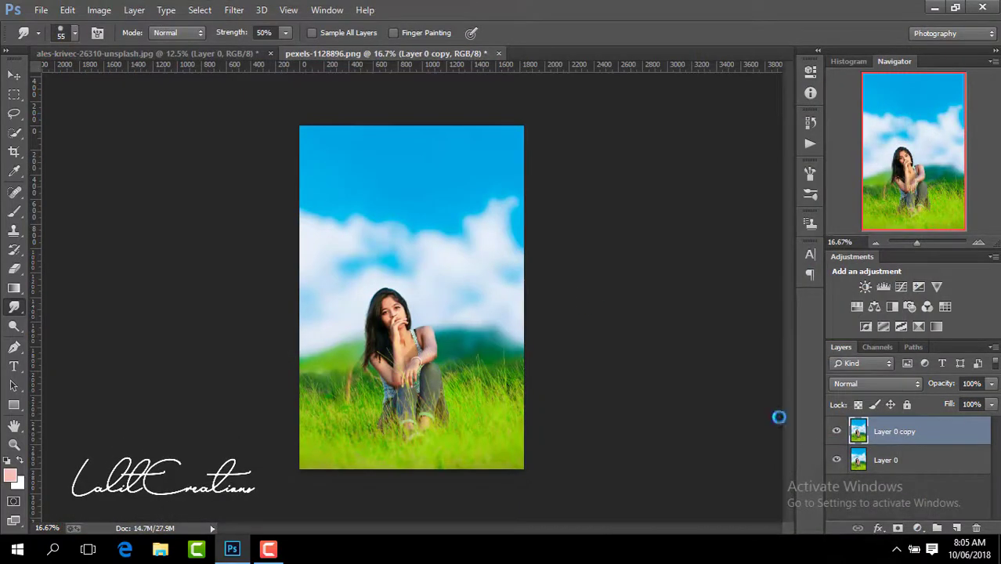
Compare the graded layer with the original, merge the visible layers and duplicate the result
click(835, 431)
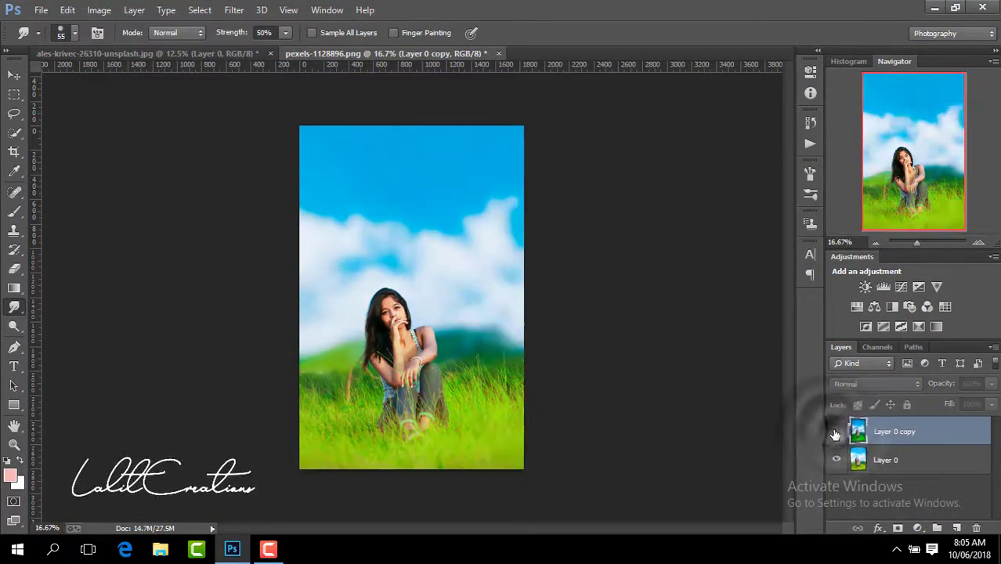
click(835, 432)
right_click(908, 441)
click(707, 431)
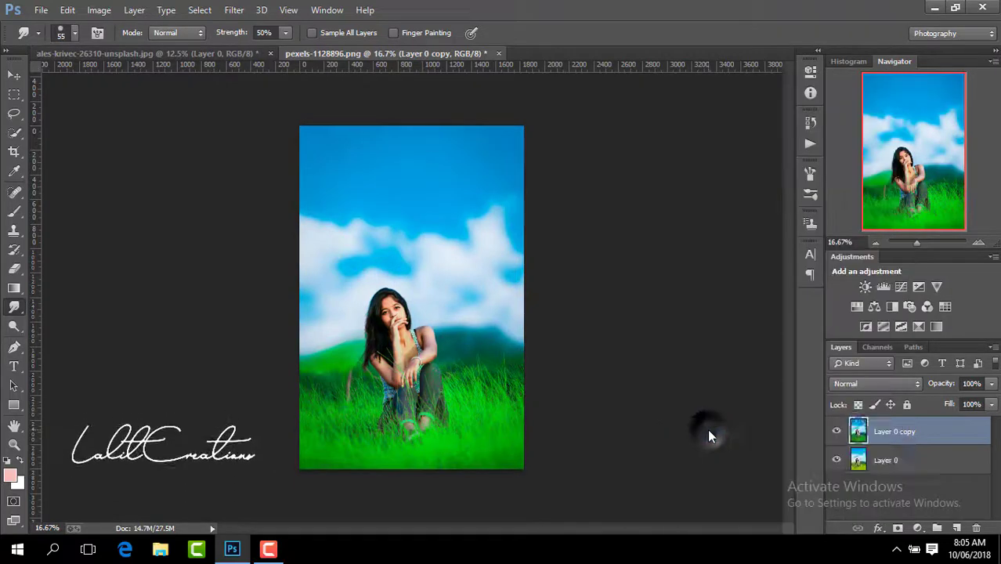
key(ctrl+j)
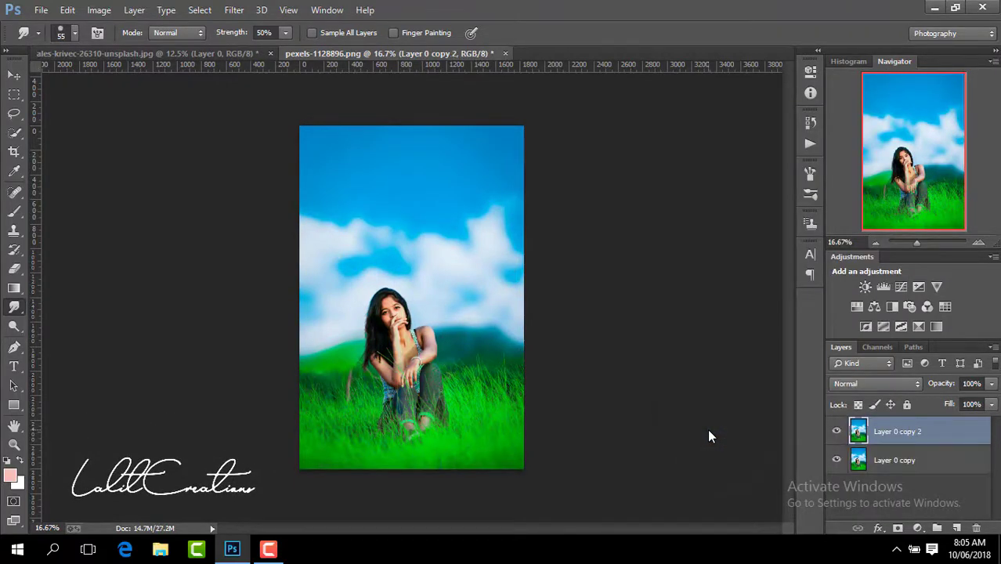
key(ctrl+plus)
key(ctrl+plus)
key(ctrl+plus)
key(ctrl+minus)
key(ctrl+minus)
key(ctrl+minus)
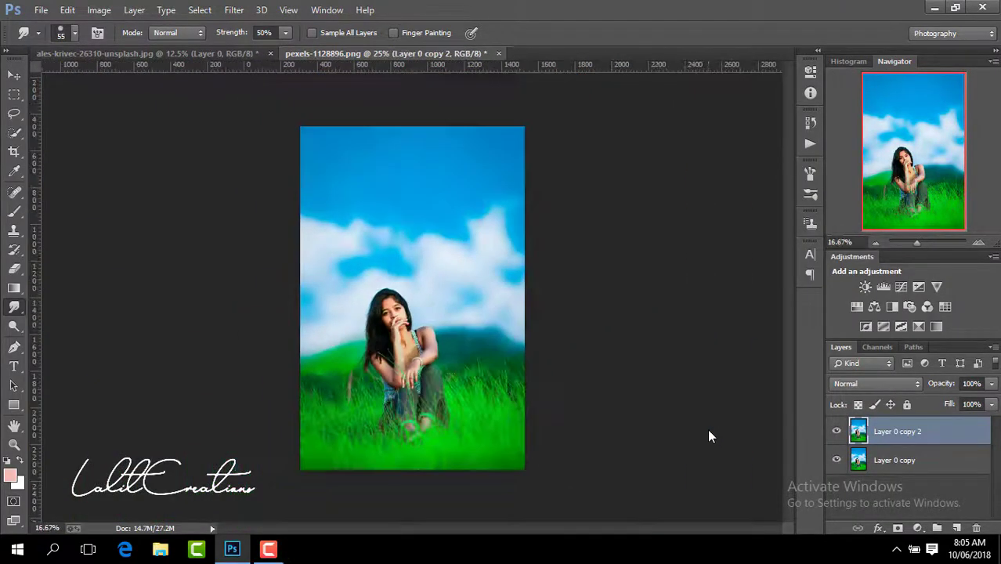
Apply Imagenomic Noiseware Professional noise reduction to the duplicated layer
click(233, 9)
mouse_move(258, 374)
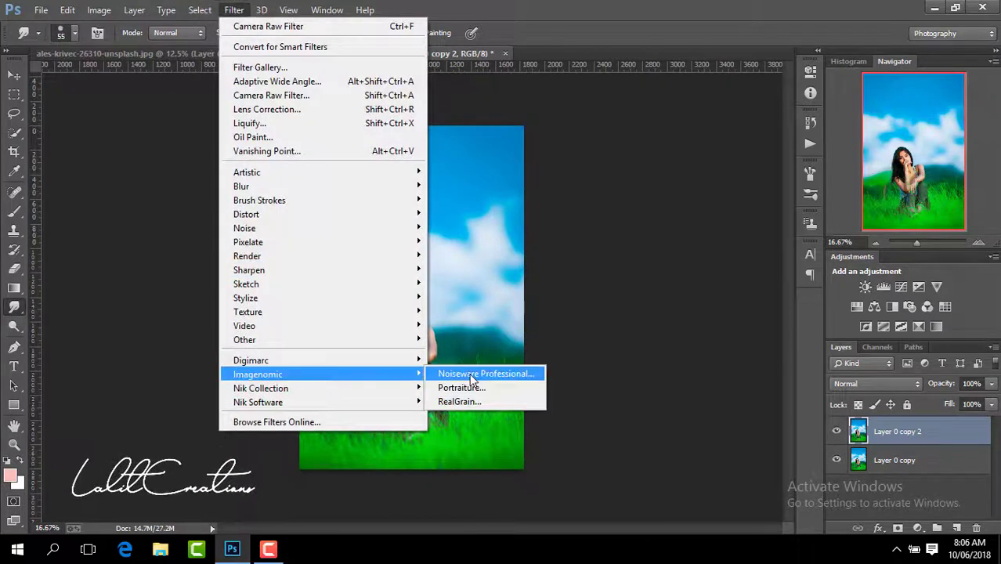
click(472, 376)
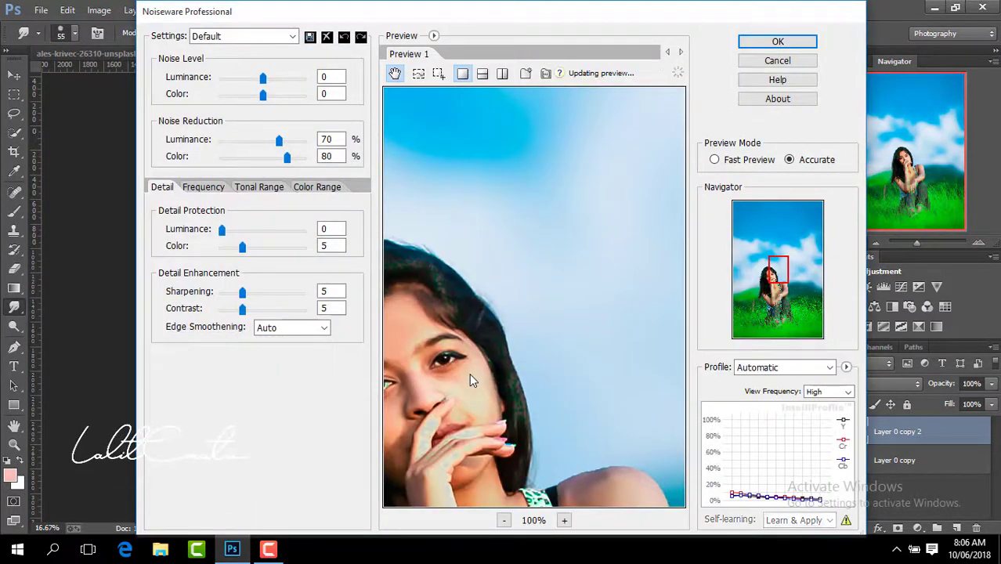
drag(470, 373, 618, 216)
click(777, 43)
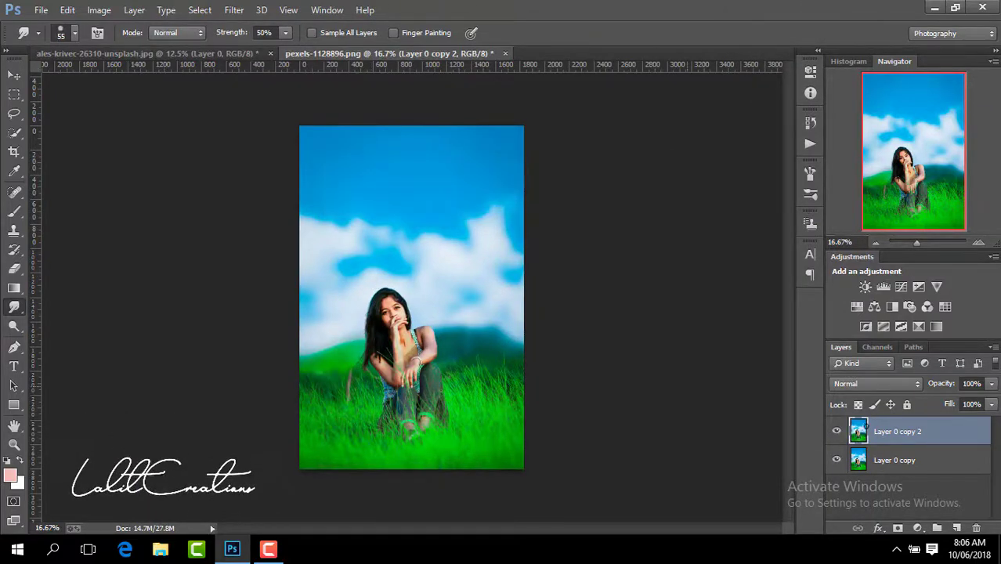
Flatten the image and duplicate the Background into a new Layer 1
right_click(924, 432)
click(687, 441)
key(ctrl+j)
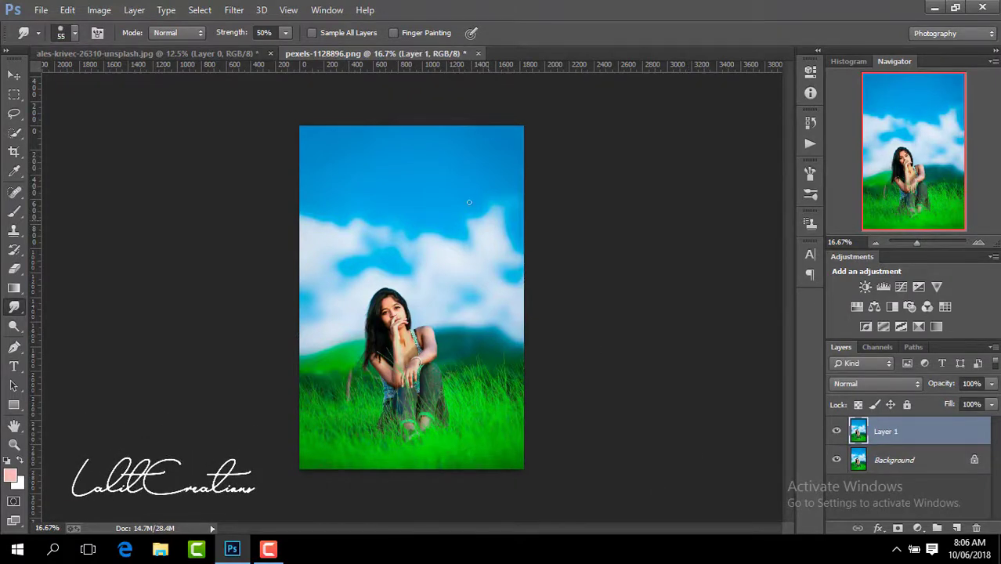
Add a subtle Camera Raw post-crop vignette of about -11 to Layer 1
click(239, 11)
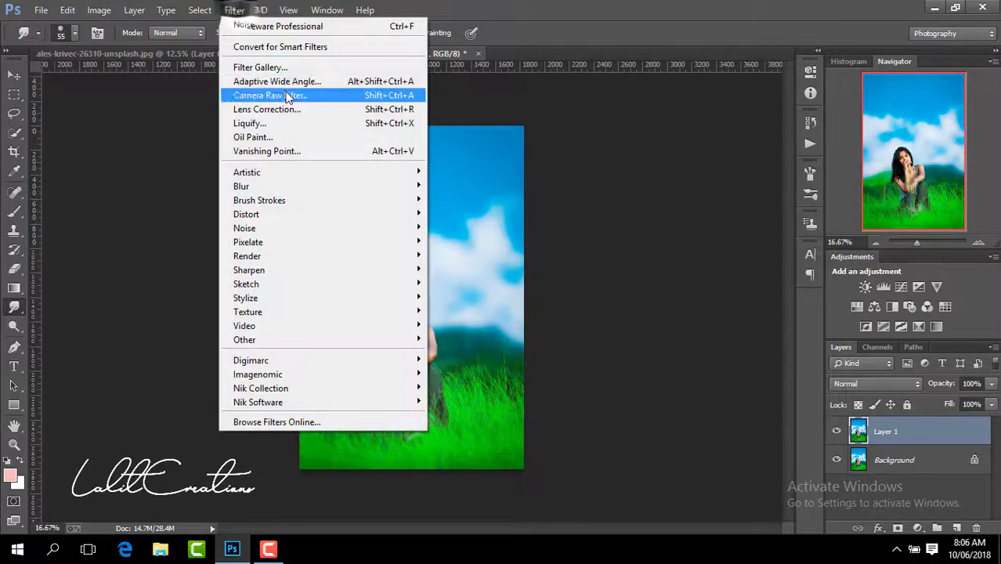
click(288, 94)
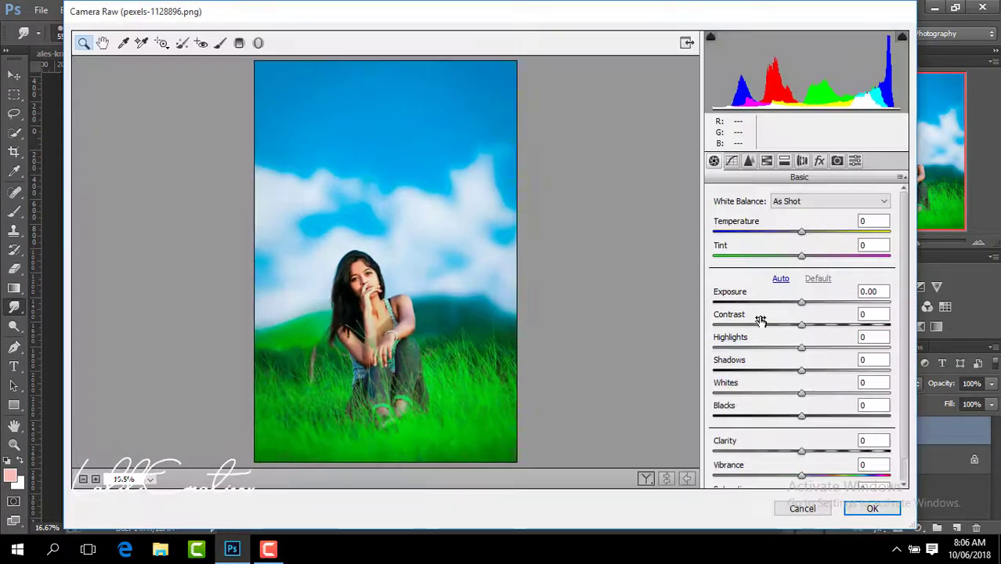
click(820, 161)
drag(803, 350, 792, 354)
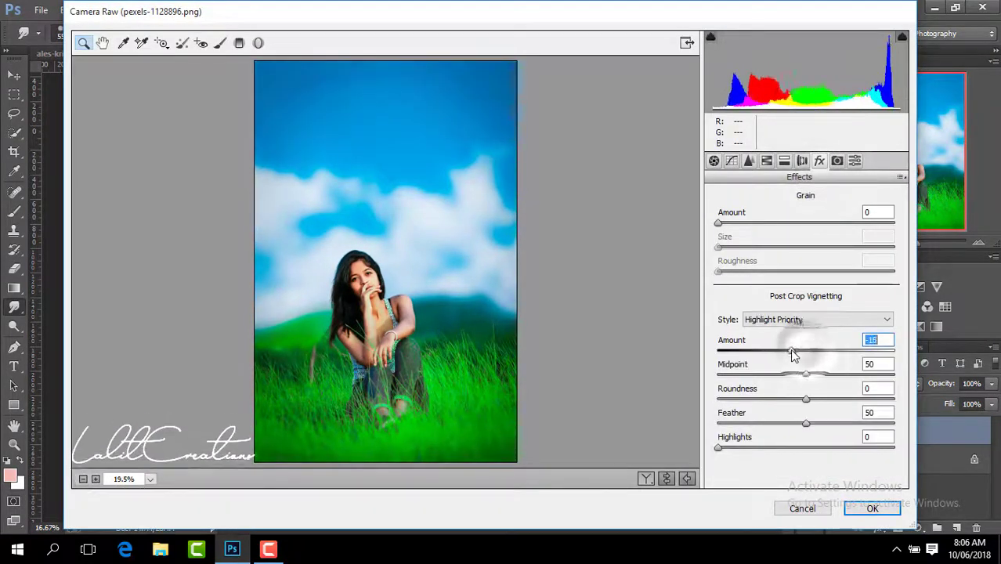
click(766, 161)
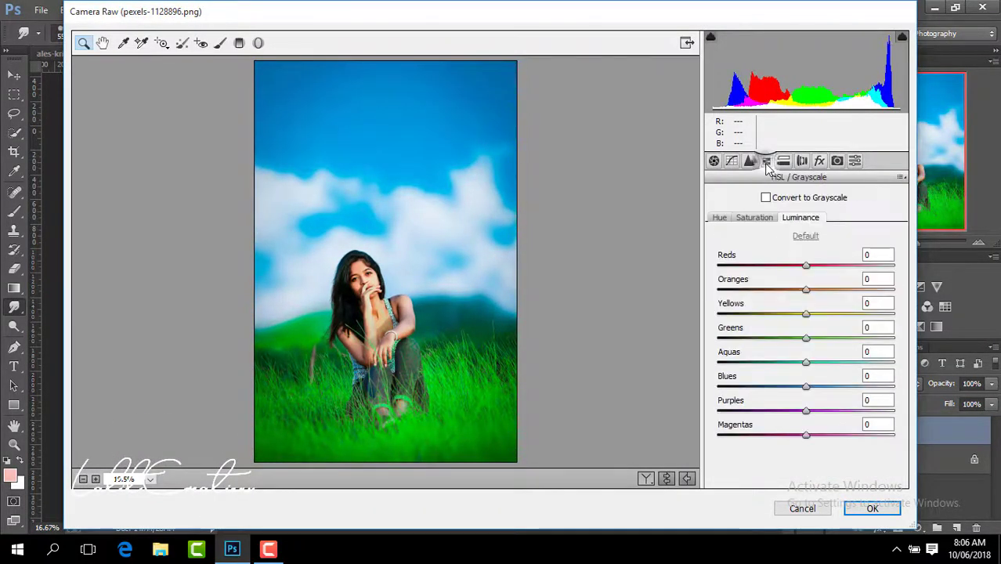
click(820, 161)
drag(794, 350, 798, 355)
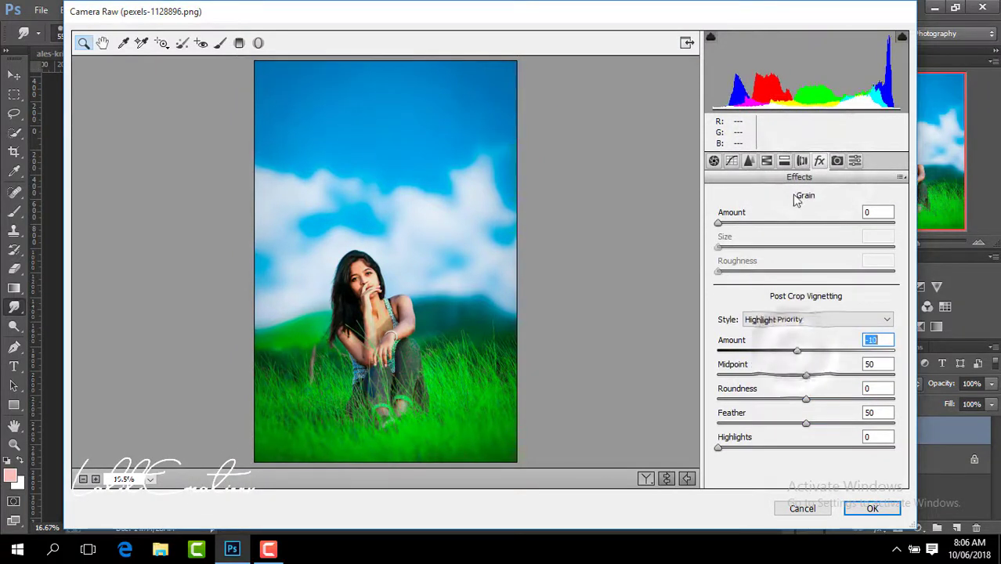
Raise HSL saturation to Yellows +13 and Greens +26, and increase Blues
click(767, 161)
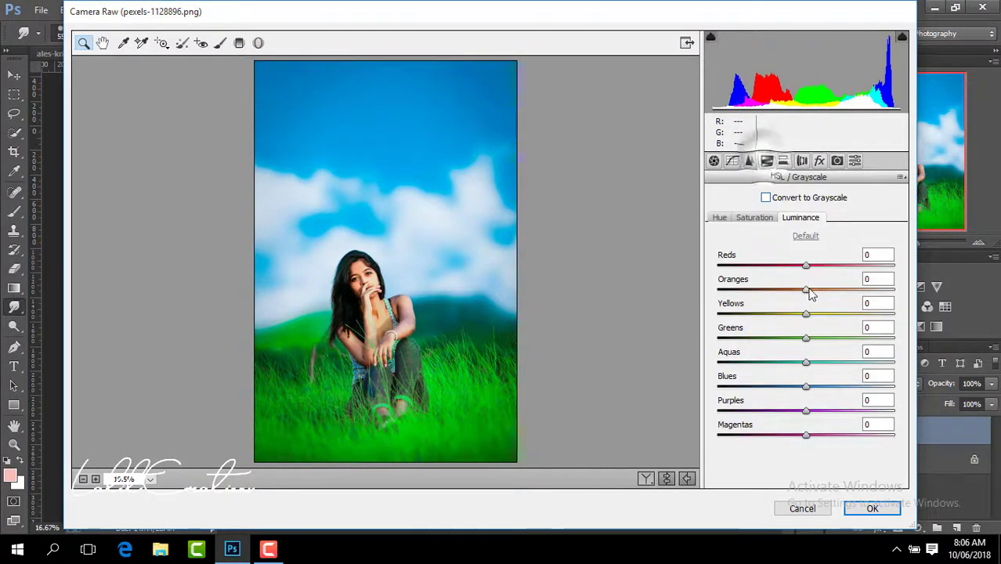
click(758, 217)
mouse_move(806, 338)
mouse_down()
mouse_move(828, 338)
mouse_move(817, 313)
mouse_up()
click(808, 386)
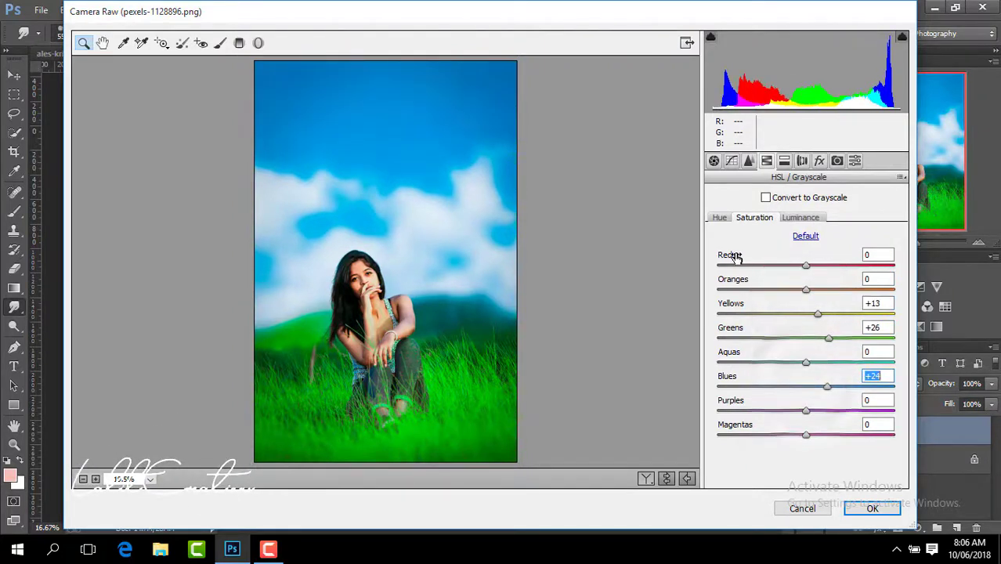
Apply the Camera Raw adjustments and flatten Layer 1 into the Background
click(872, 510)
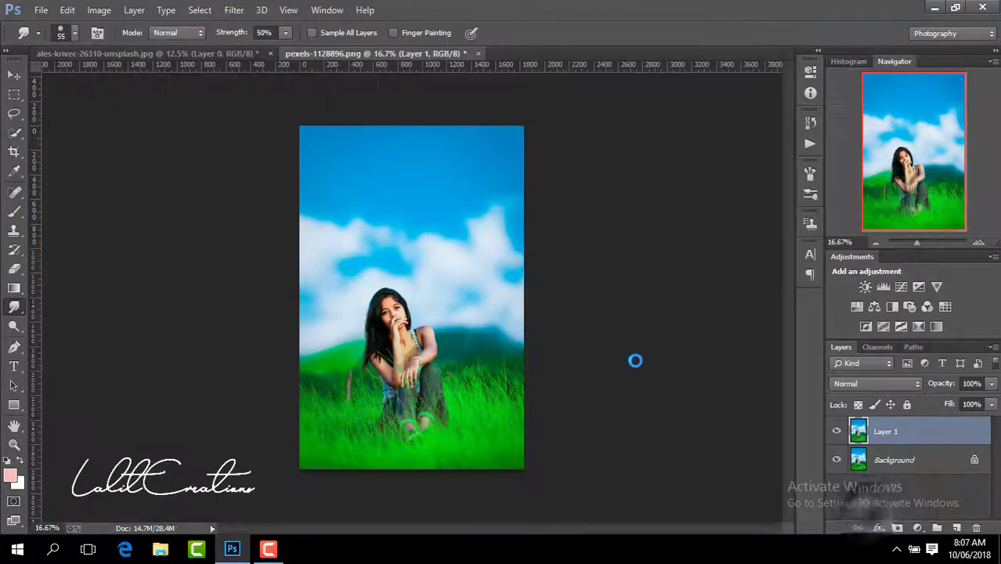
right_click(833, 429)
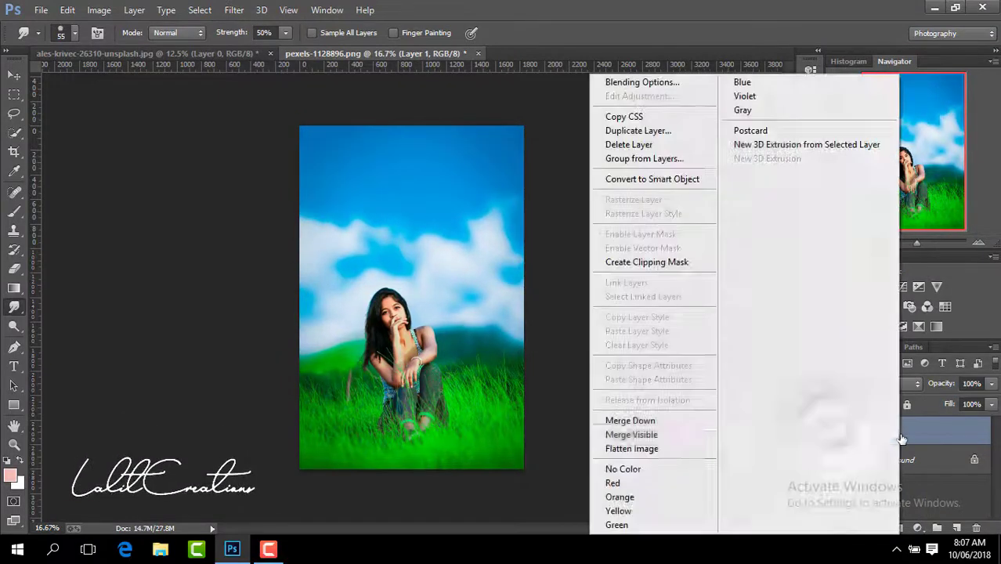
click(697, 434)
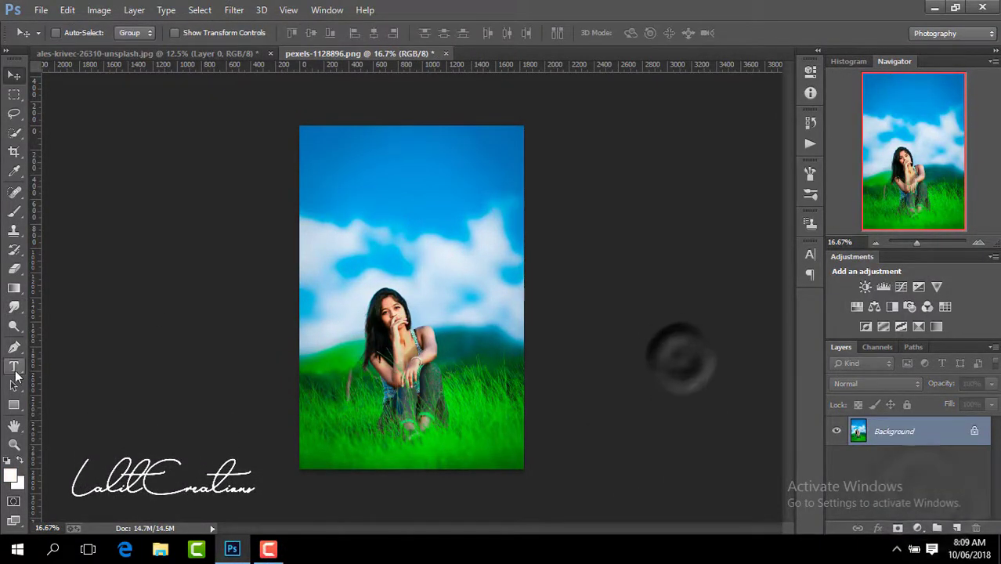
Add a white script 'Adventure' text line and scale it up several times
click(15, 373)
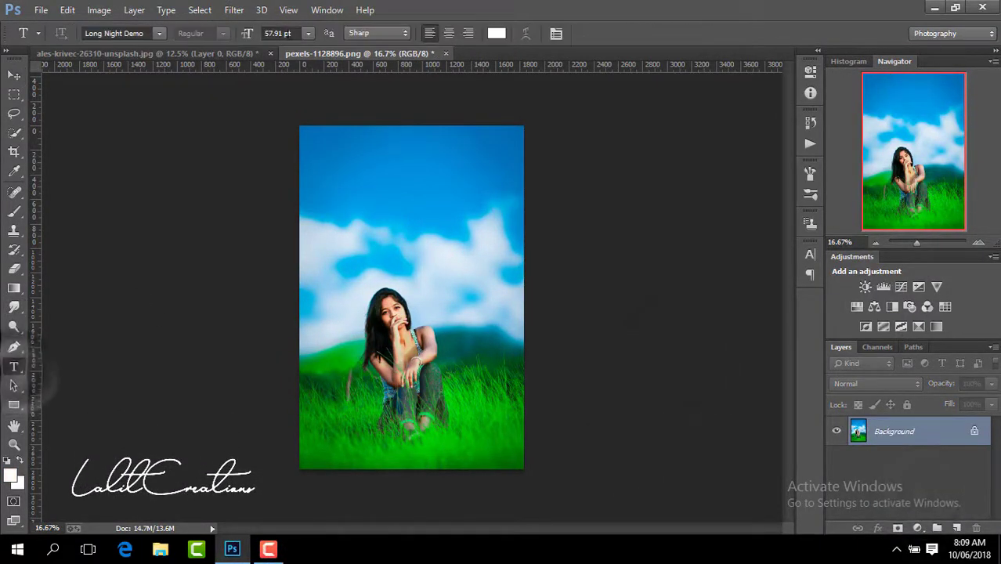
click(349, 186)
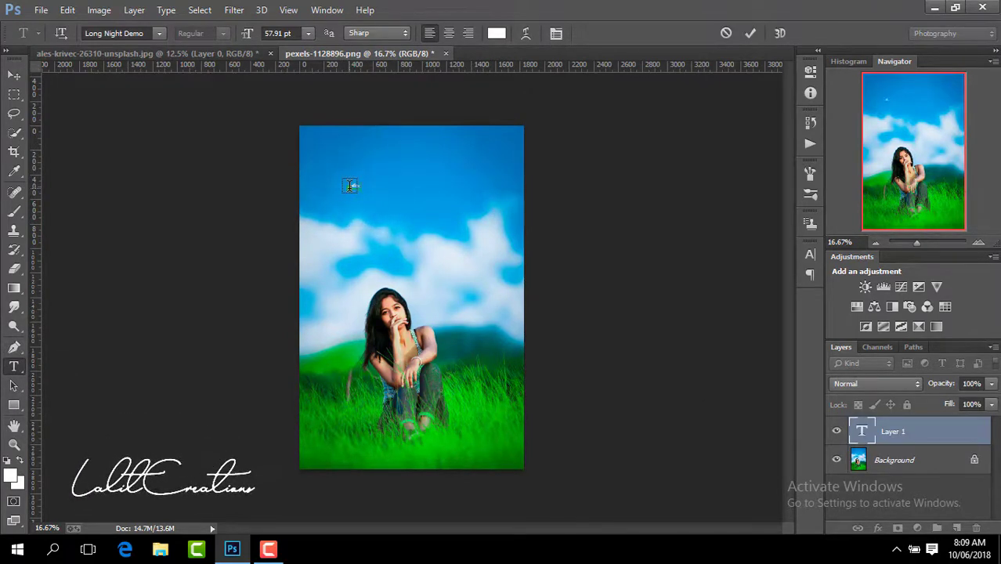
click(13, 75)
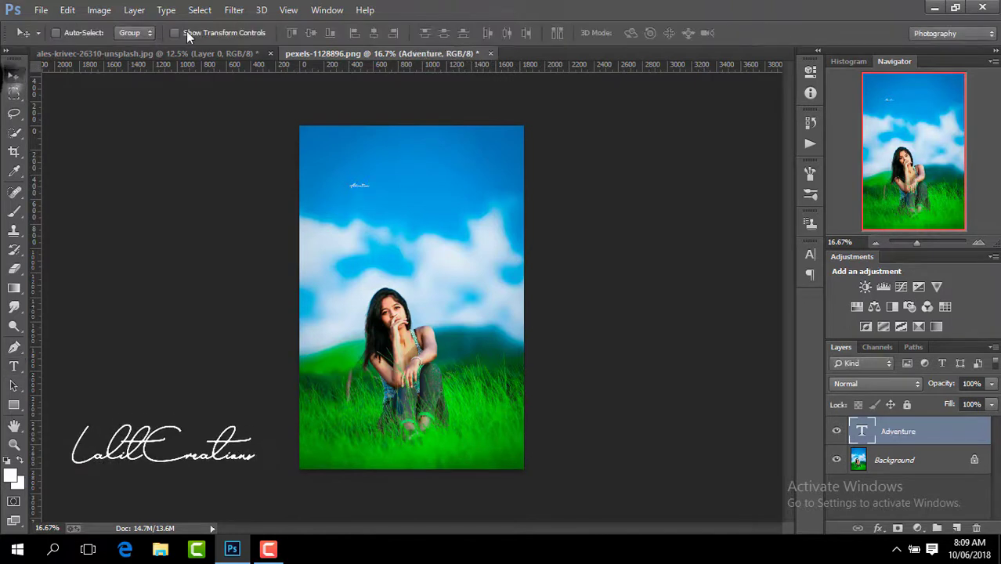
drag(371, 190, 415, 219)
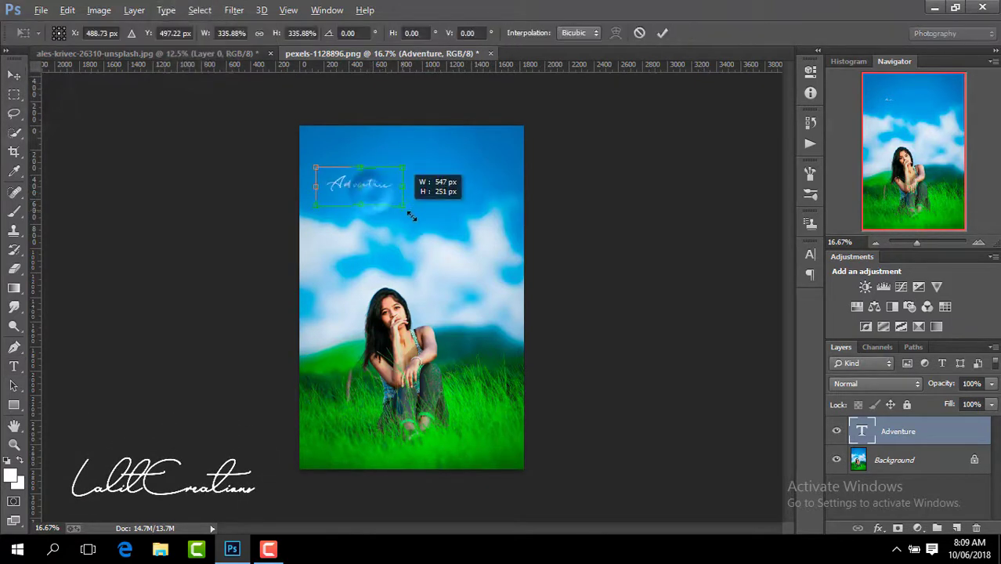
click(662, 33)
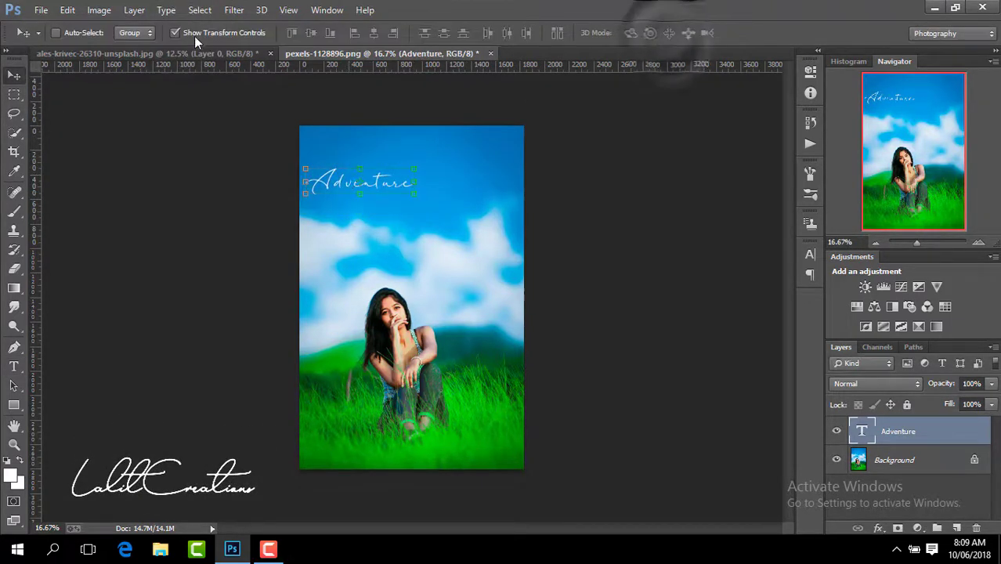
Move the 'Adventure' title to the bottom over the grass, dismissing the disk-space warning
mouse_move(413, 190)
mouse_down()
mouse_move(423, 219)
mouse_move(431, 142)
mouse_up()
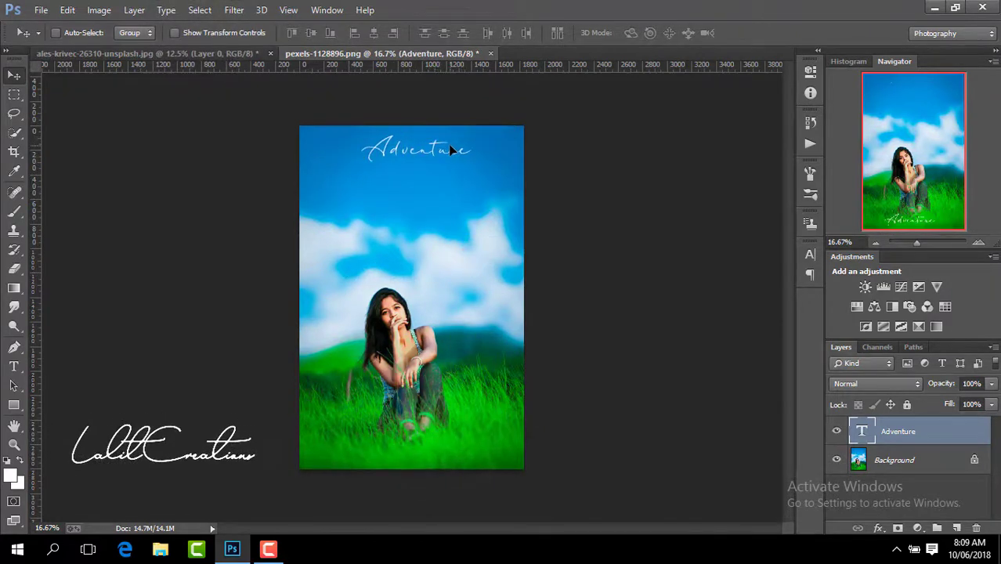
mouse_move(431, 141)
mouse_down()
mouse_move(449, 374)
mouse_move(443, 440)
mouse_up()
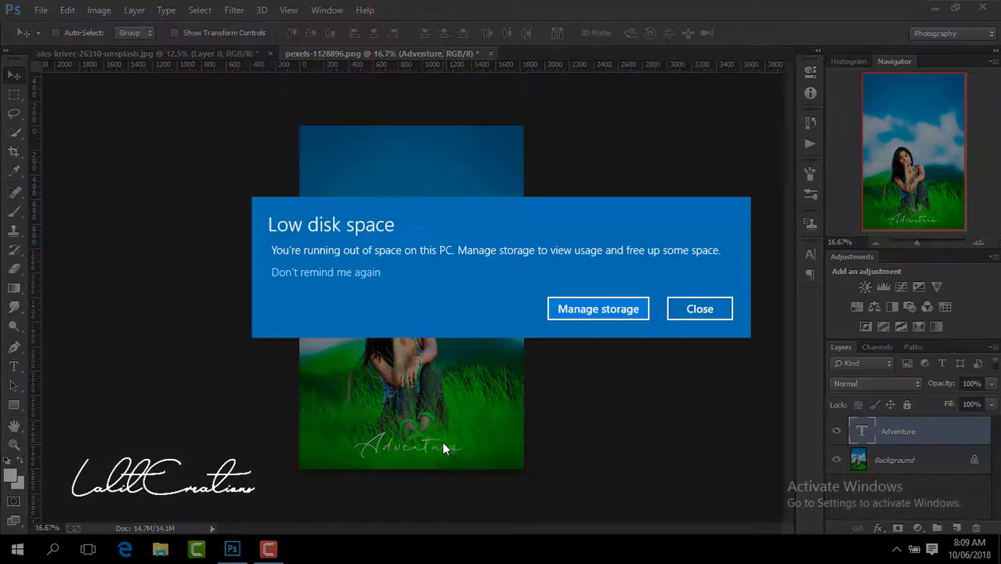
click(679, 309)
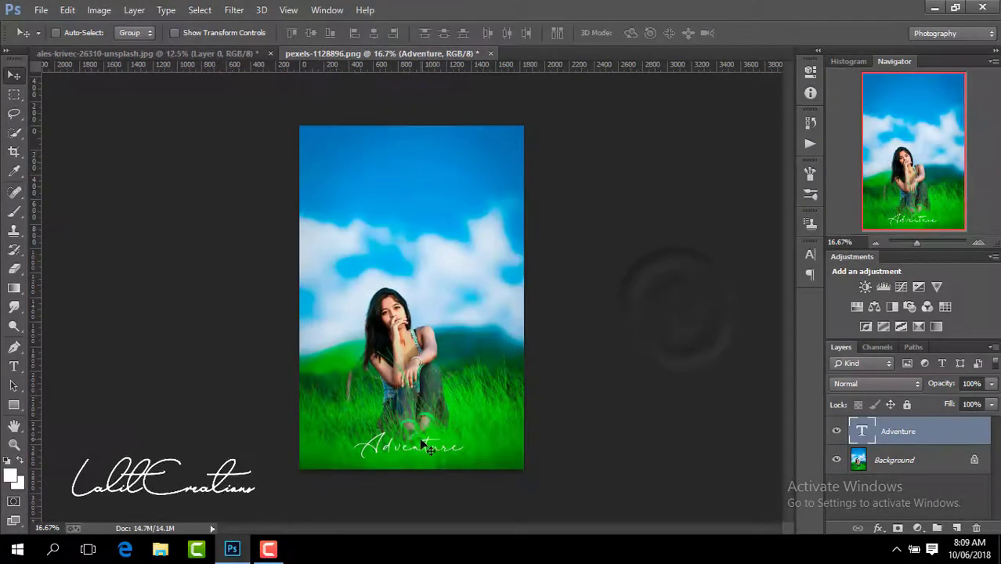
drag(428, 444, 428, 443)
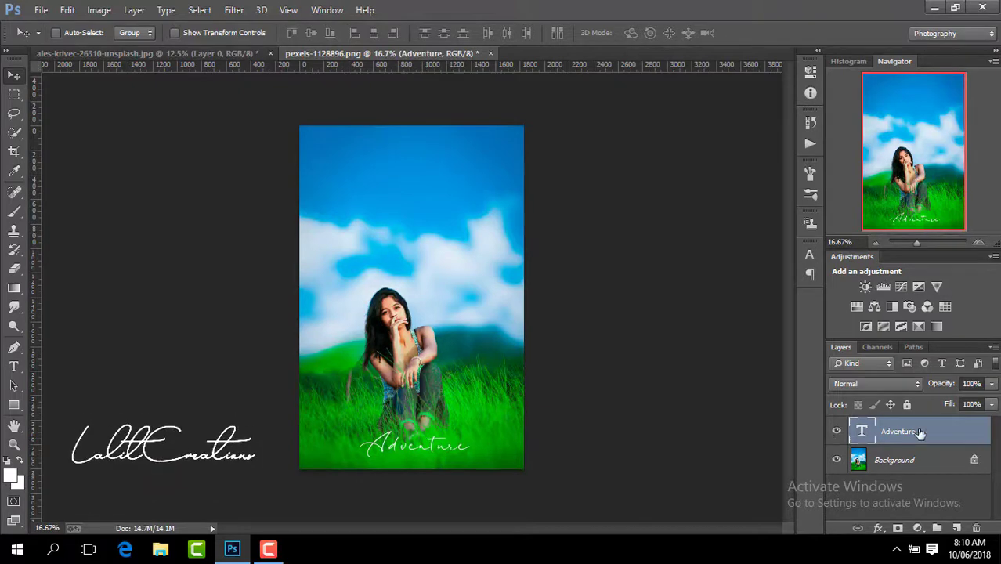
Flatten the 'Adventure' text into the Background and duplicate it to a new layer
right_click(908, 460)
click(881, 407)
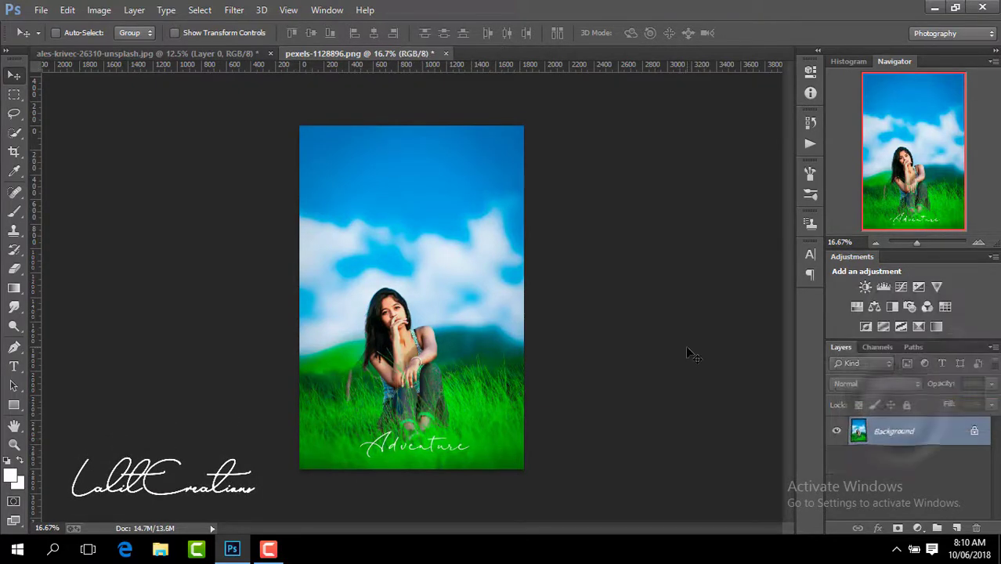
key(ctrl+j)
Apply a subtle -12 Camera Raw vignette to the duplicate and merge it into the Background
click(235, 9)
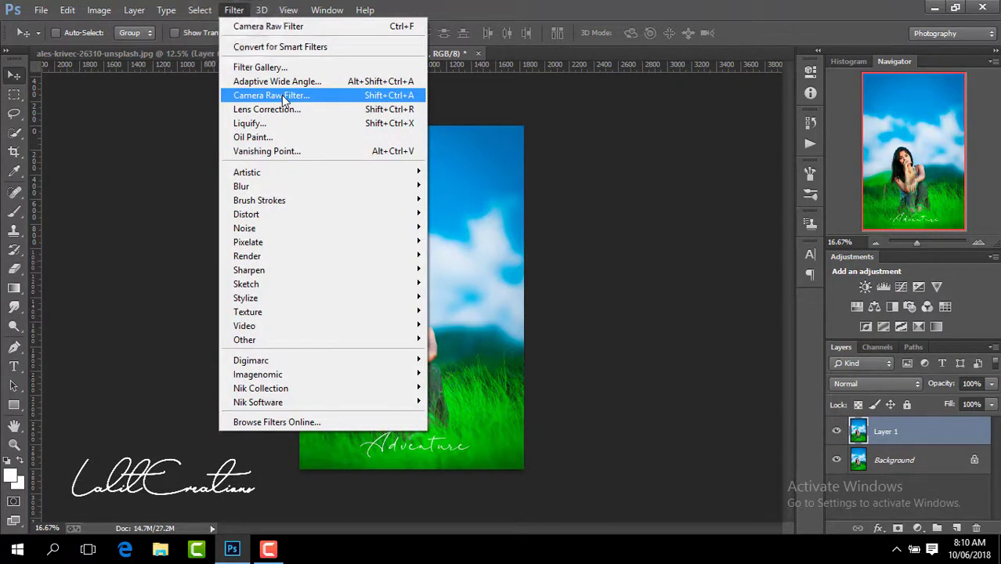
click(283, 97)
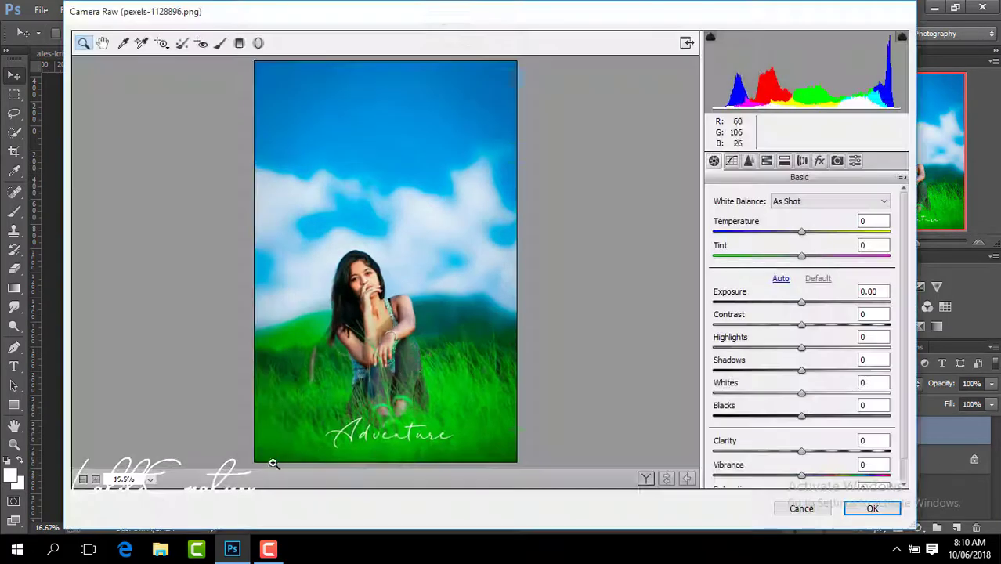
click(819, 161)
mouse_move(804, 350)
mouse_down()
mouse_move(786, 352)
mouse_move(795, 352)
mouse_up()
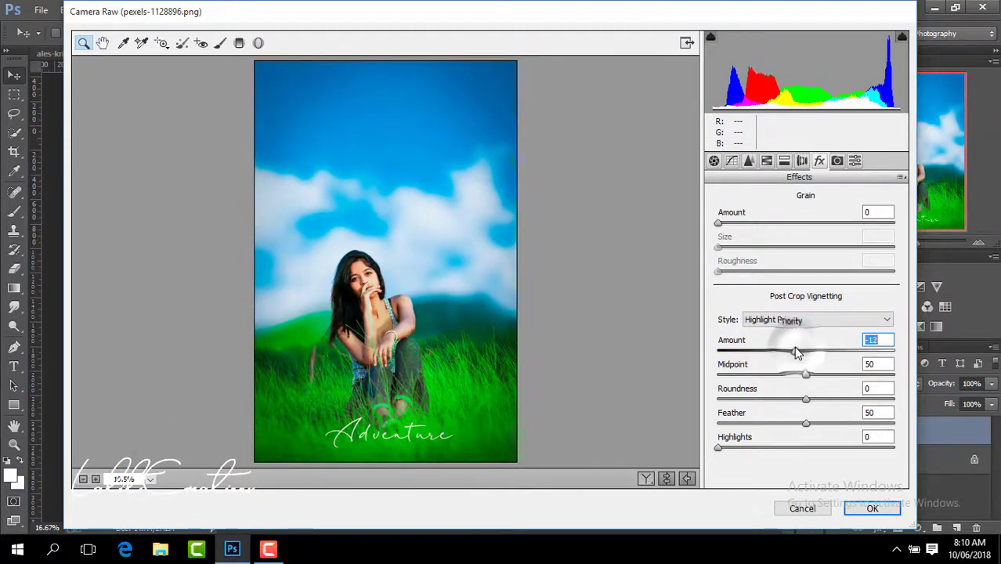
click(852, 507)
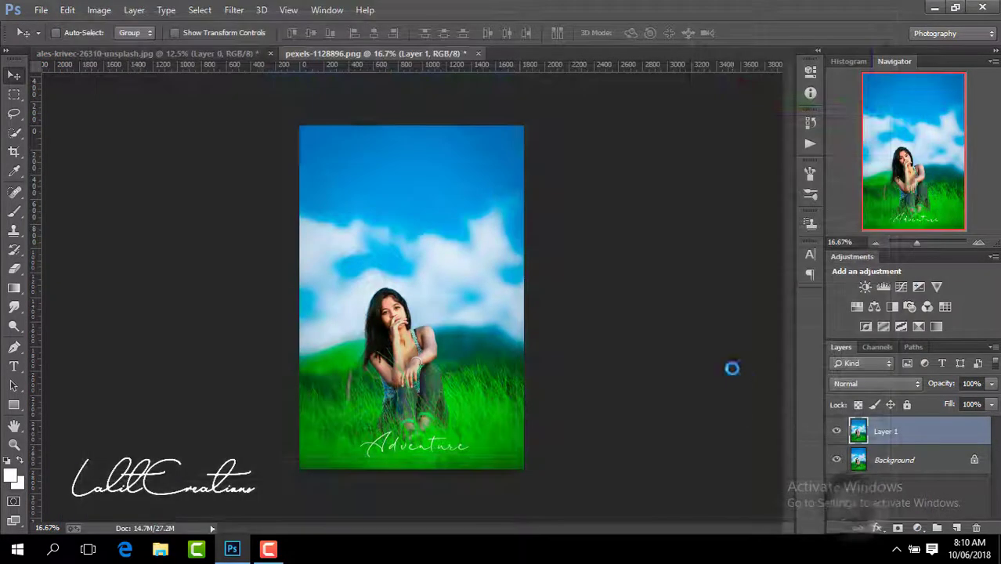
right_click(926, 434)
click(700, 441)
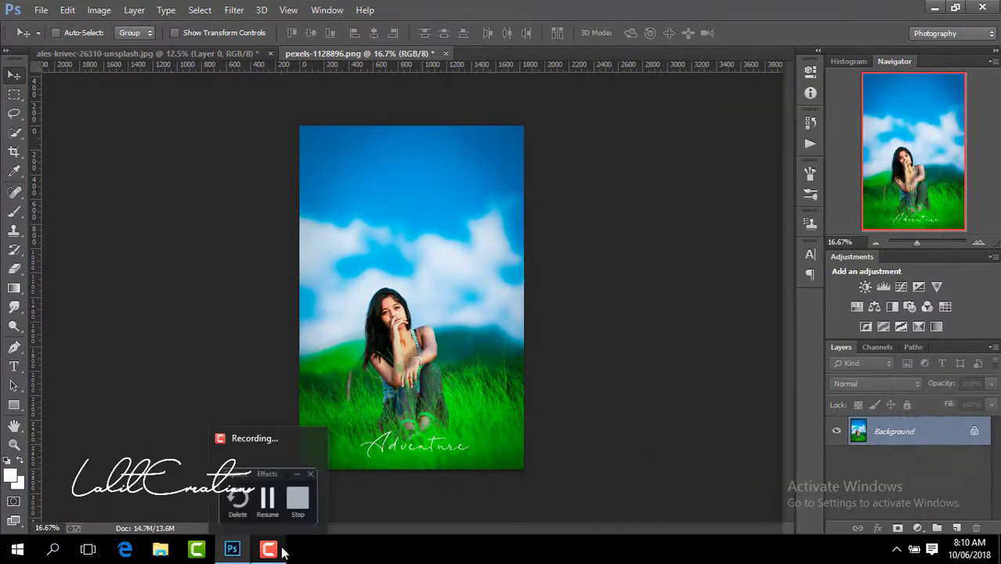